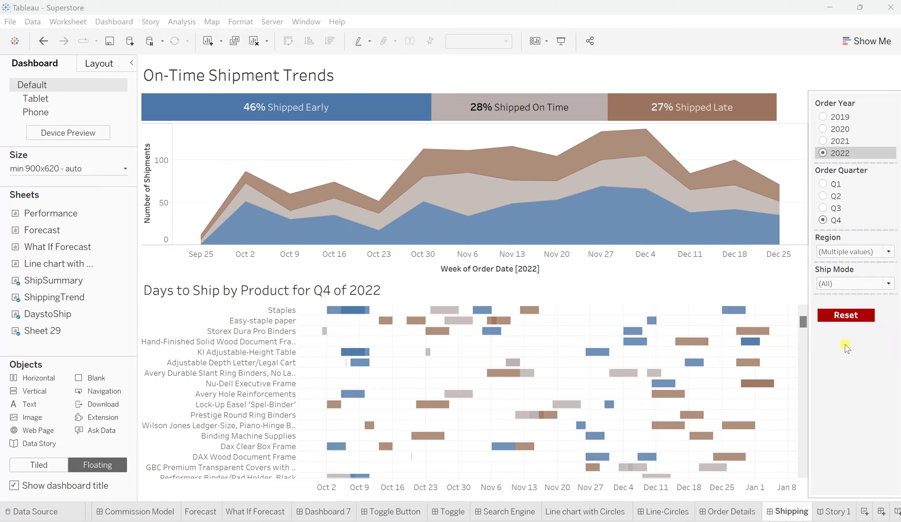
Step: Filter Ship Mode to Standard Class only by excluding First Class, Same Day and Second Class
{"action": "left_click", "coordinate": [843, 291]}
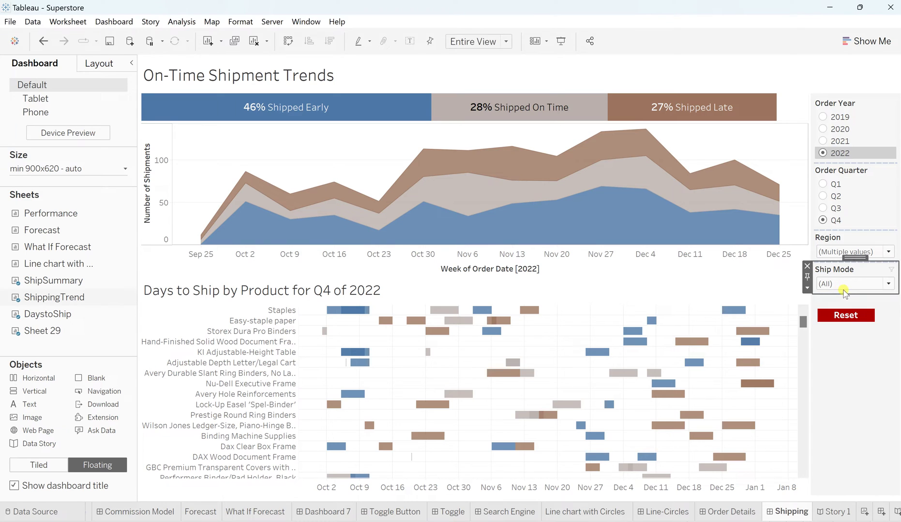
{"action": "left_click", "coordinate": [842, 285]}
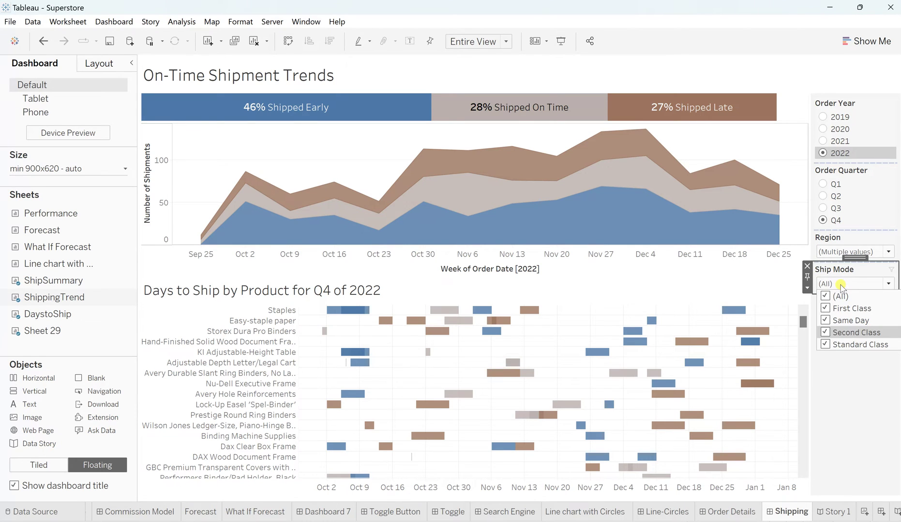
{"action": "left_click", "coordinate": [825, 309]}
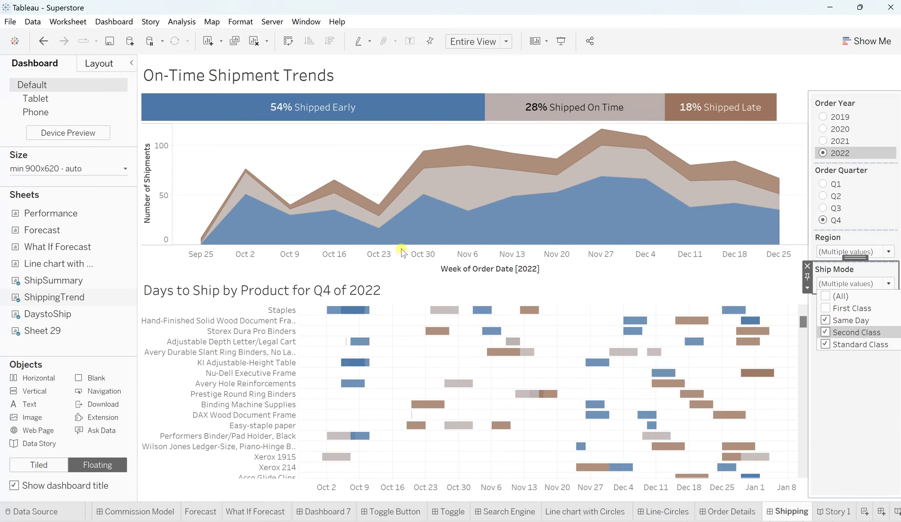
{"action": "left_click", "coordinate": [826, 320]}
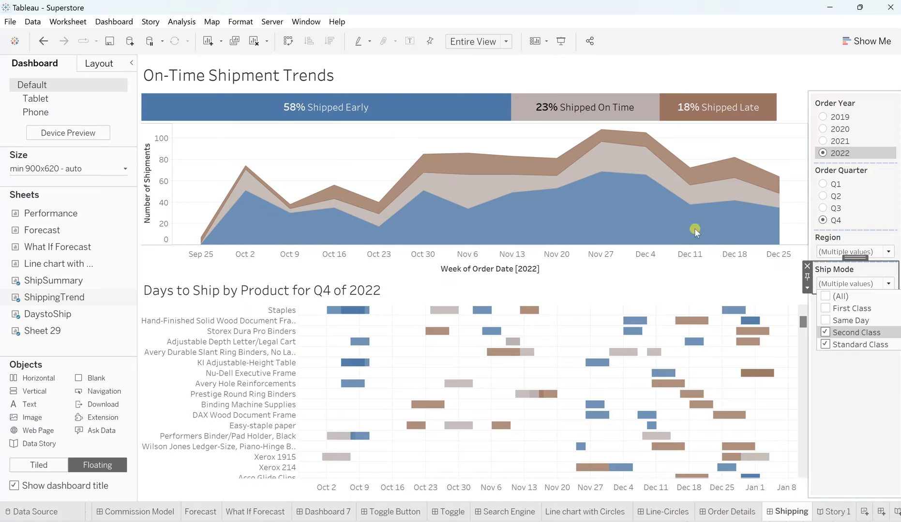
{"action": "left_click", "coordinate": [826, 333]}
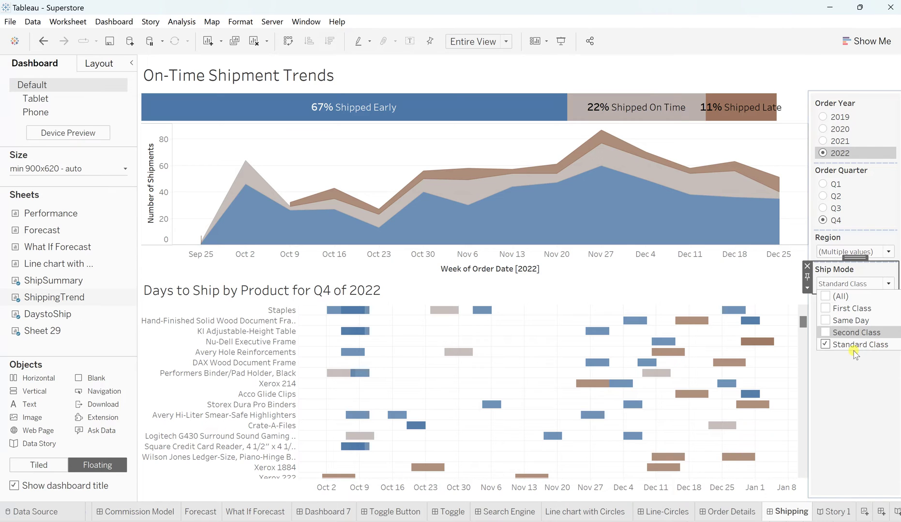
{"action": "left_click", "coordinate": [844, 369]}
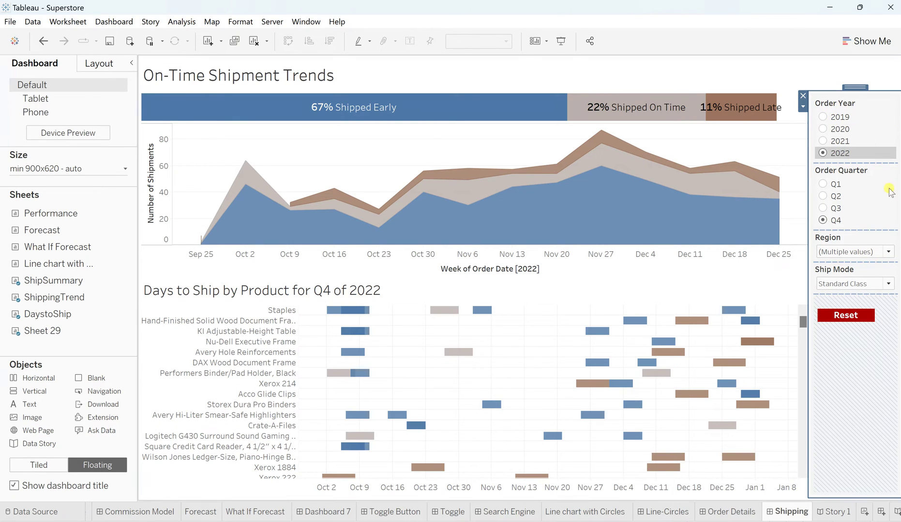
Step: Reset the dashboard filters and confirm Ship Mode lists all values checked
{"action": "left_click", "coordinate": [854, 316]}
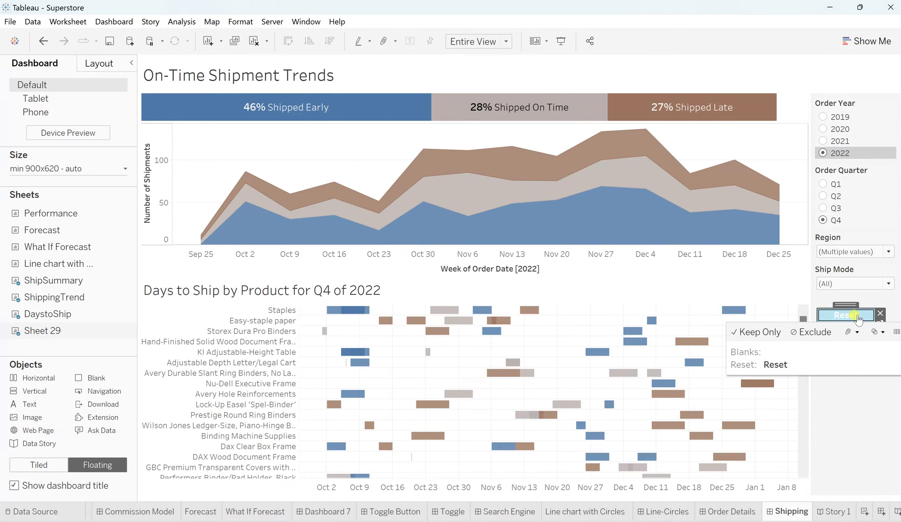
{"action": "left_click", "coordinate": [857, 282]}
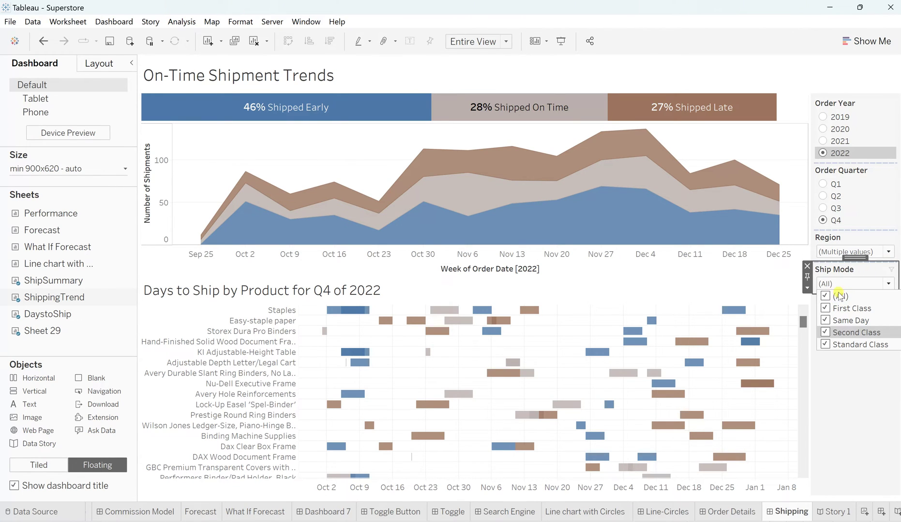
{"action": "left_click", "coordinate": [861, 285]}
Step: Select the red Reset button object to inspect its options
{"action": "left_click", "coordinate": [850, 317]}
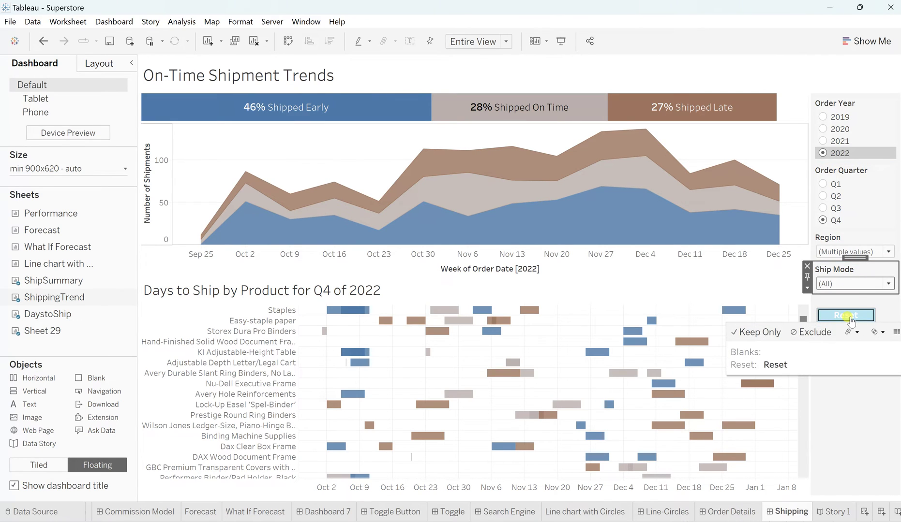
{"action": "left_click", "coordinate": [850, 318]}
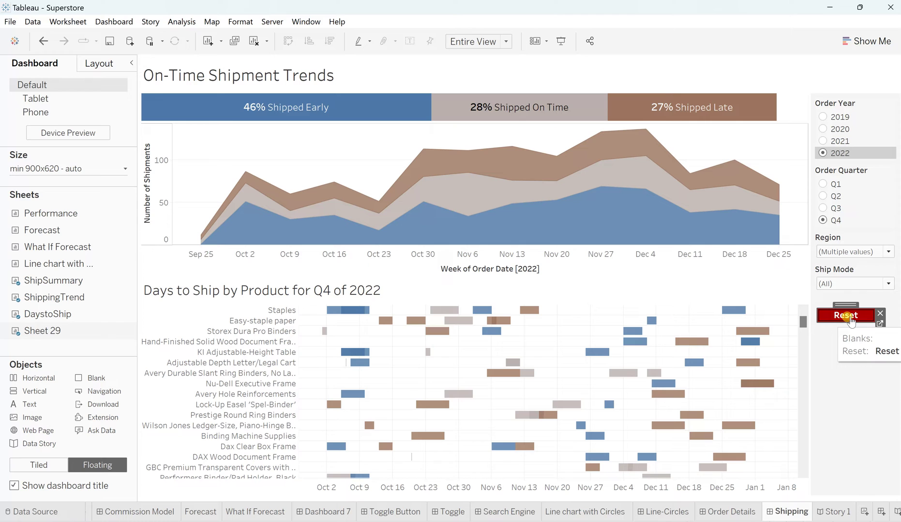
{"action": "left_click", "coordinate": [852, 346]}
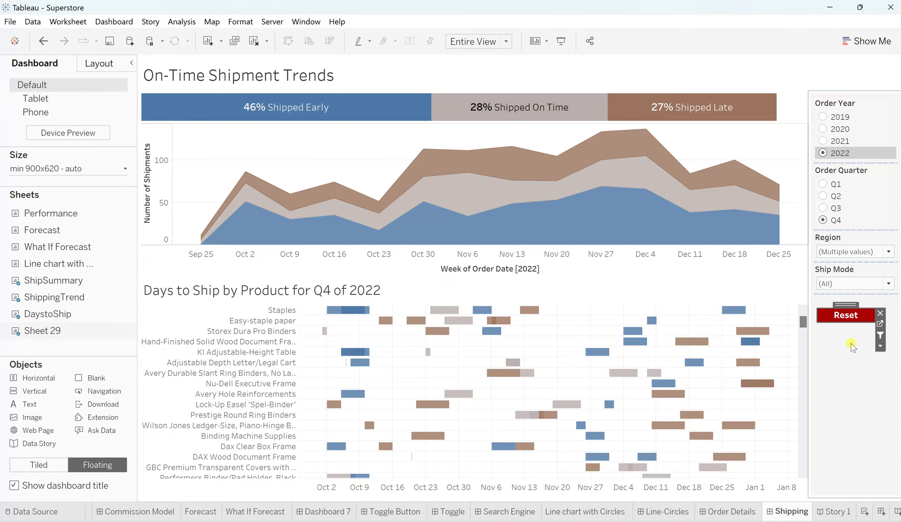
Step: Switch to the Order Details dashboard tab
{"action": "left_click", "coordinate": [730, 513]}
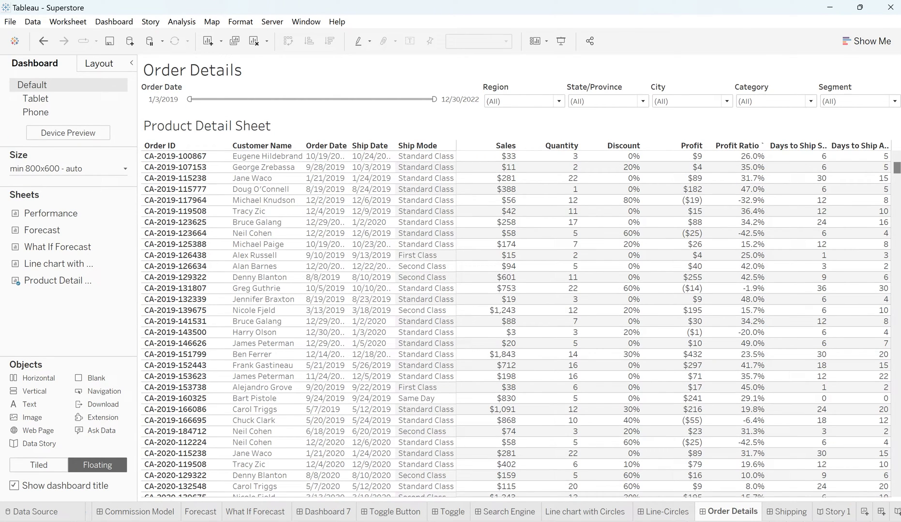
Step: Add a new worksheet and start a calculated field named 'Reset field'
{"action": "left_click", "coordinate": [865, 511]}
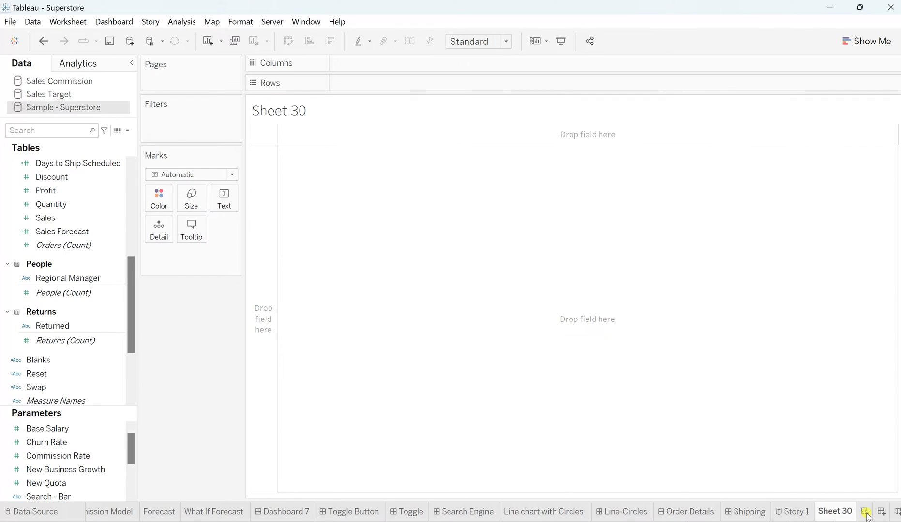
{"action": "left_click", "coordinate": [177, 22]}
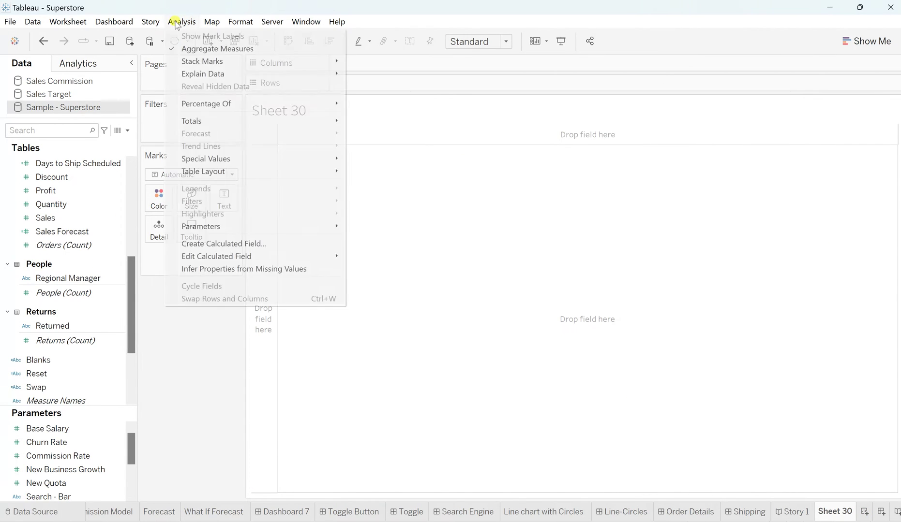
{"action": "left_click", "coordinate": [224, 245]}
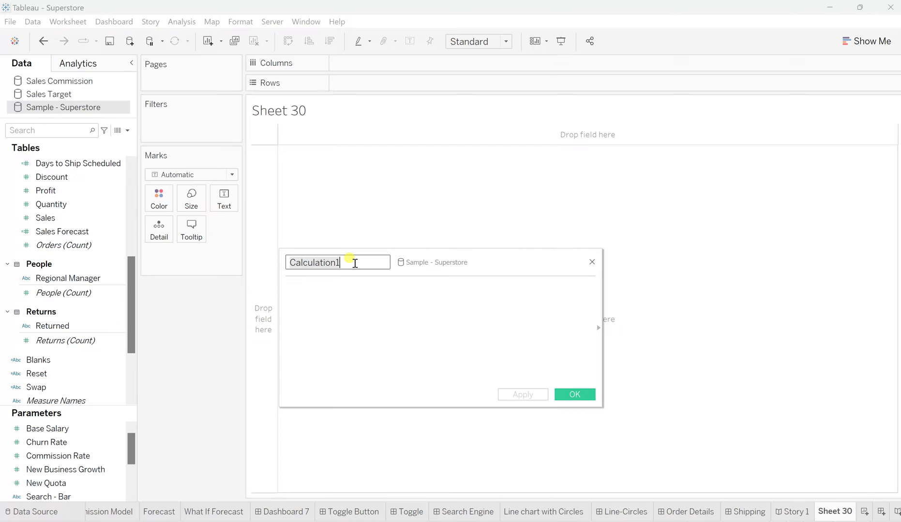
{"action": "type", "text": "Res"}
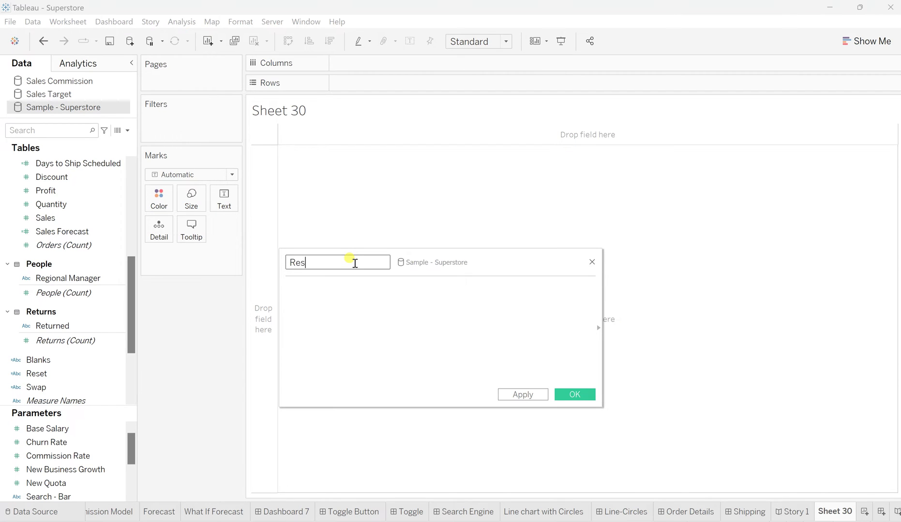
{"action": "type", "text": "et field"}
Step: Give Reset field the formula "Reset" and save the calculation
{"action": "left_click", "coordinate": [328, 293]}
{"action": "type", "text": "\"Reset"}
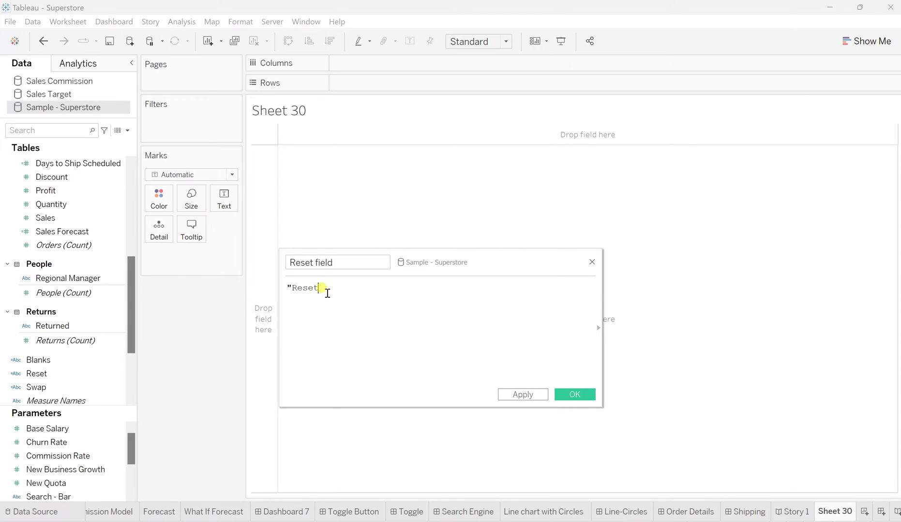
{"action": "type", "text": "\""}
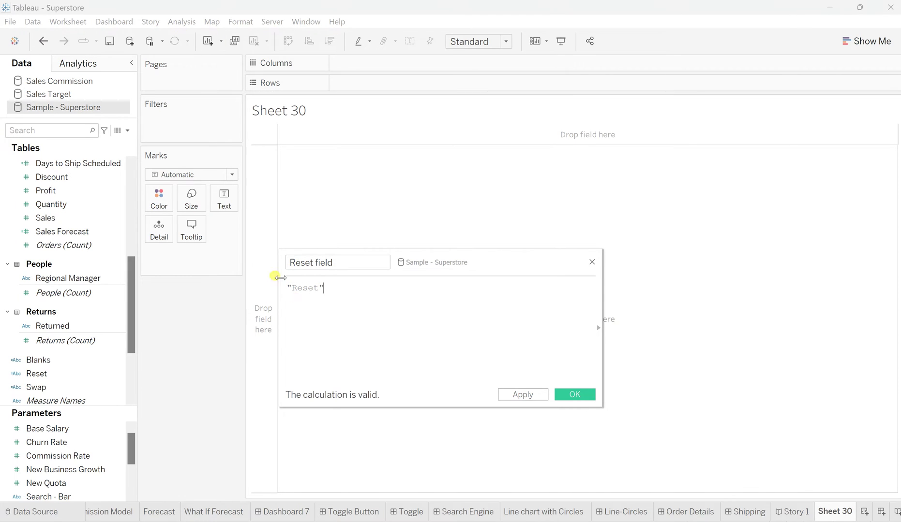
{"action": "left_click", "coordinate": [343, 269]}
{"action": "left_click", "coordinate": [341, 286]}
{"action": "left_click", "coordinate": [523, 395]}
{"action": "left_click", "coordinate": [567, 395]}
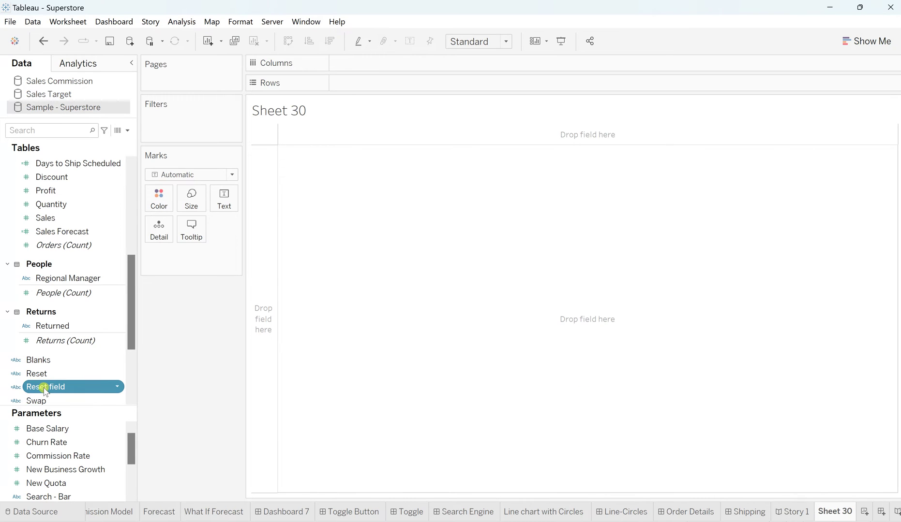
Step: Put Reset field on the Text mark and shade the worksheet background grey
{"action": "left_click_drag", "start_coordinate": [45, 390], "coordinate": [222, 197]}
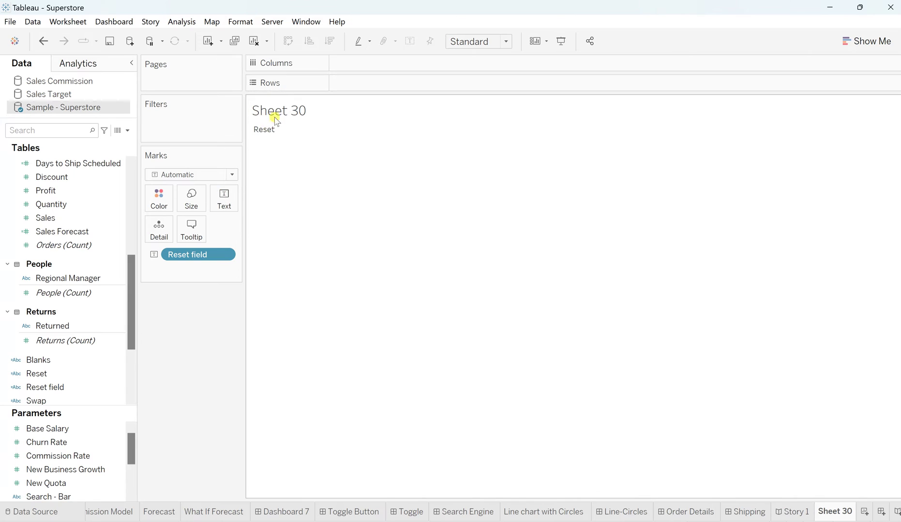
{"action": "mouse_move", "coordinate": [273, 132]}
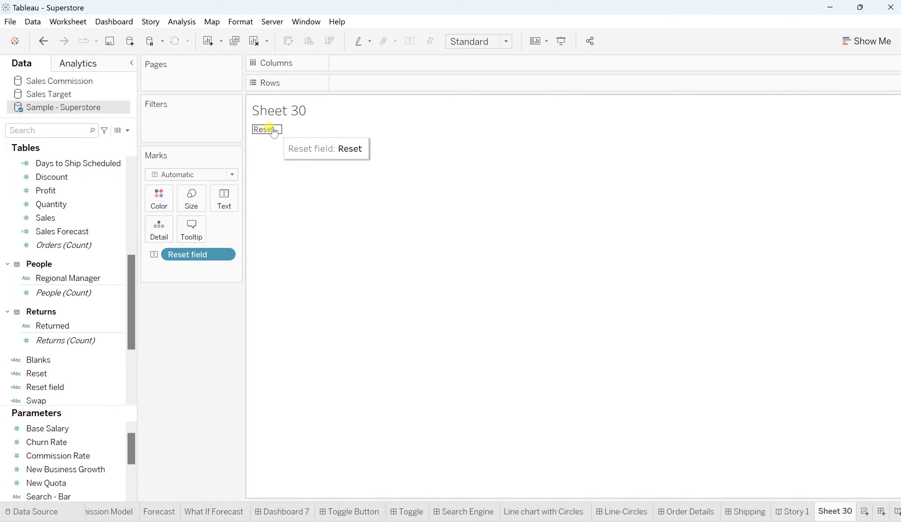
{"action": "right_click", "coordinate": [273, 132]}
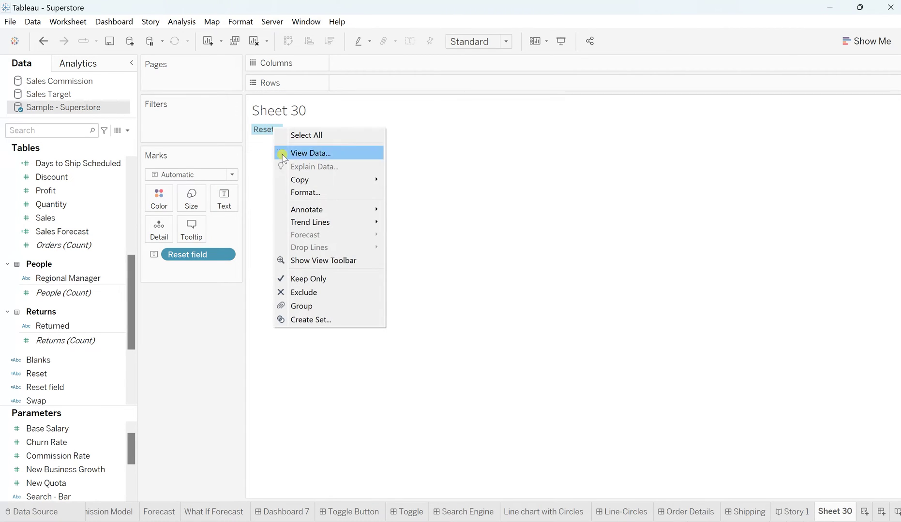
{"action": "left_click", "coordinate": [305, 192]}
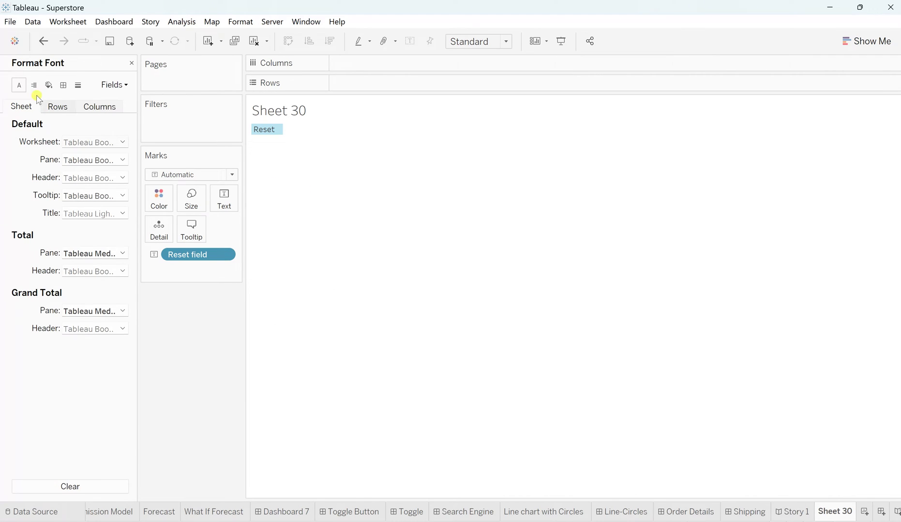
{"action": "left_click", "coordinate": [49, 86]}
{"action": "left_click", "coordinate": [88, 141]}
{"action": "left_click", "coordinate": [72, 221]}
{"action": "left_click", "coordinate": [325, 164]}
{"action": "mouse_move", "coordinate": [265, 128]}
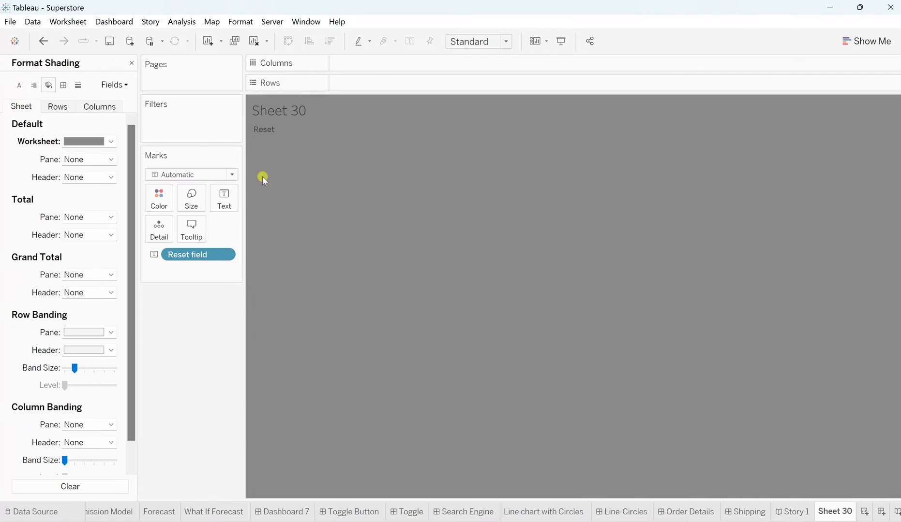
Step: Format the Reset text as white, bold, size 10 and close the Format pane
{"action": "right_click", "coordinate": [269, 132]}
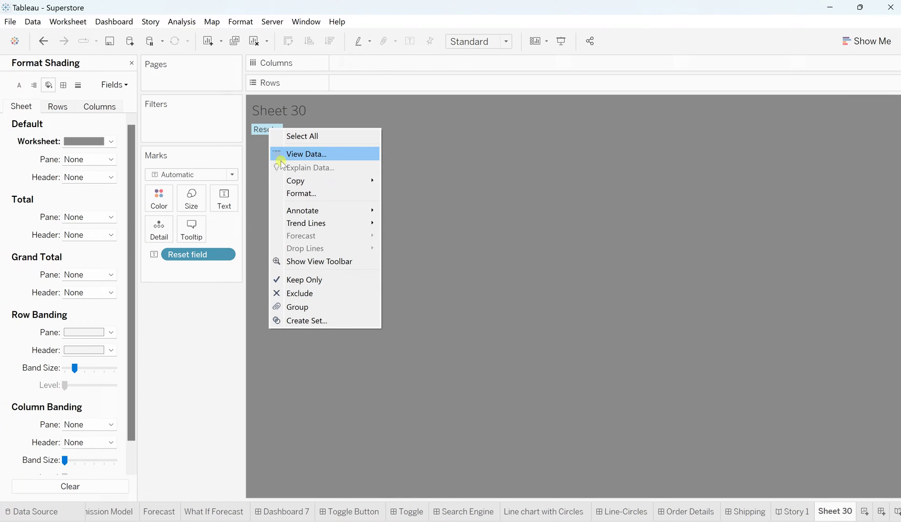
{"action": "left_click", "coordinate": [310, 194]}
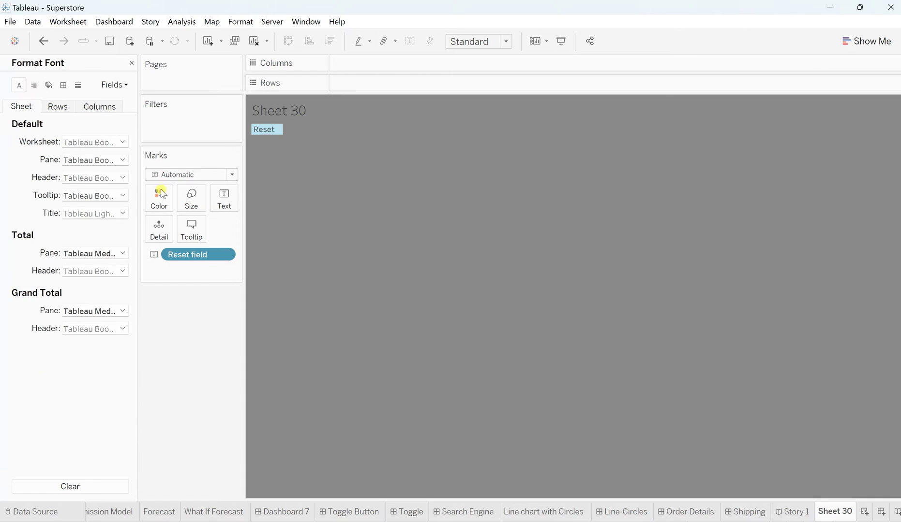
{"action": "left_click", "coordinate": [74, 143]}
{"action": "left_click", "coordinate": [72, 232]}
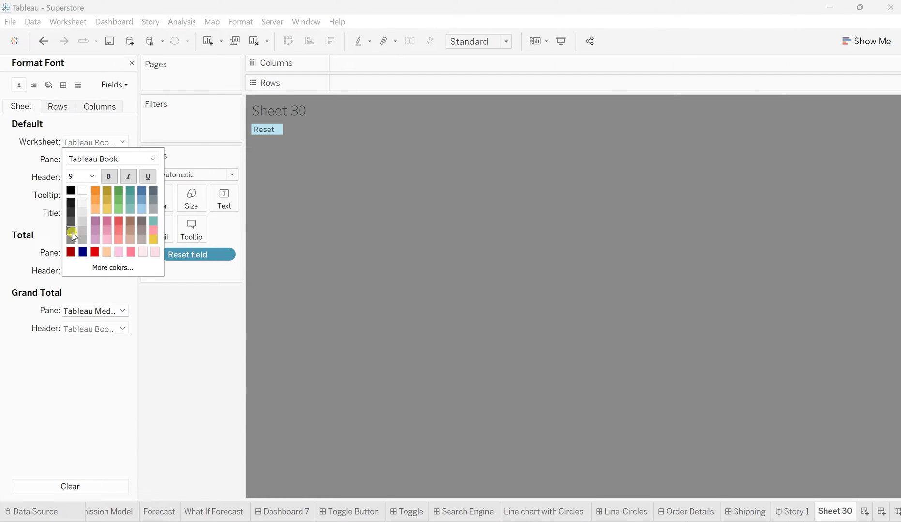
{"action": "left_click", "coordinate": [84, 192]}
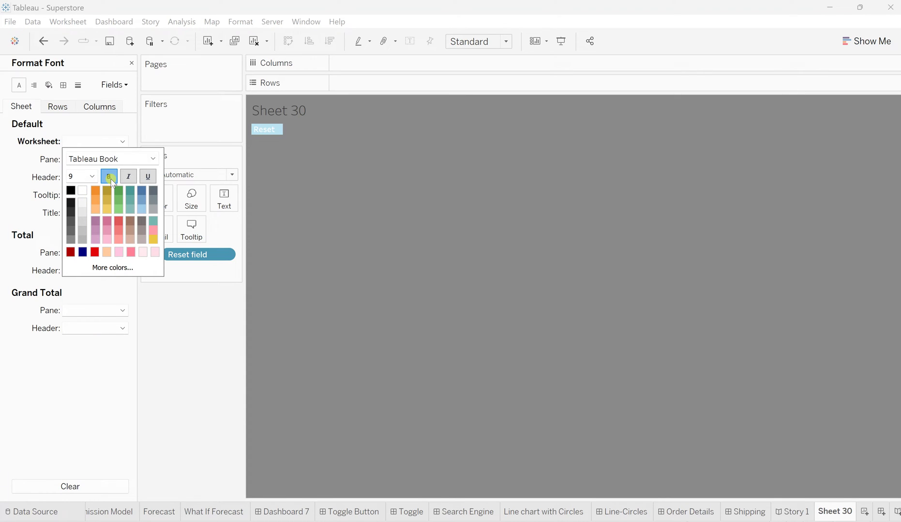
{"action": "left_click", "coordinate": [94, 177]}
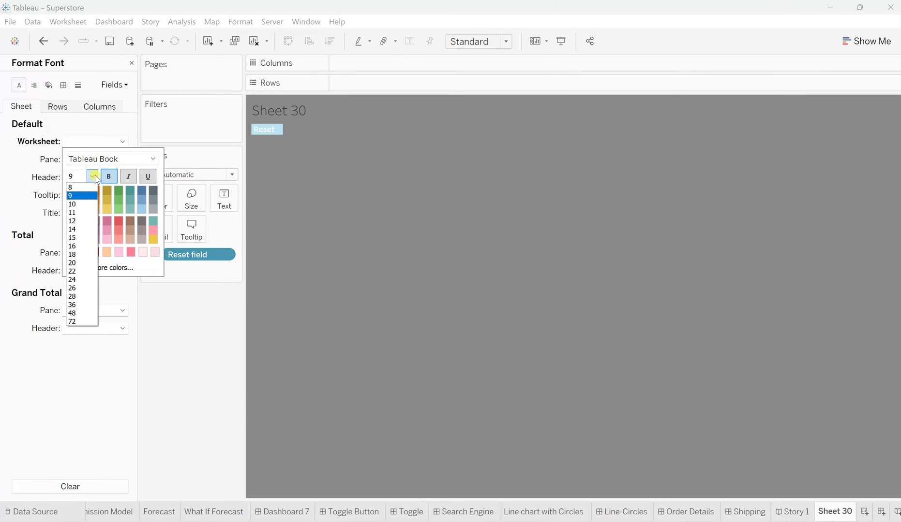
{"action": "left_click", "coordinate": [87, 206]}
{"action": "left_click", "coordinate": [336, 208]}
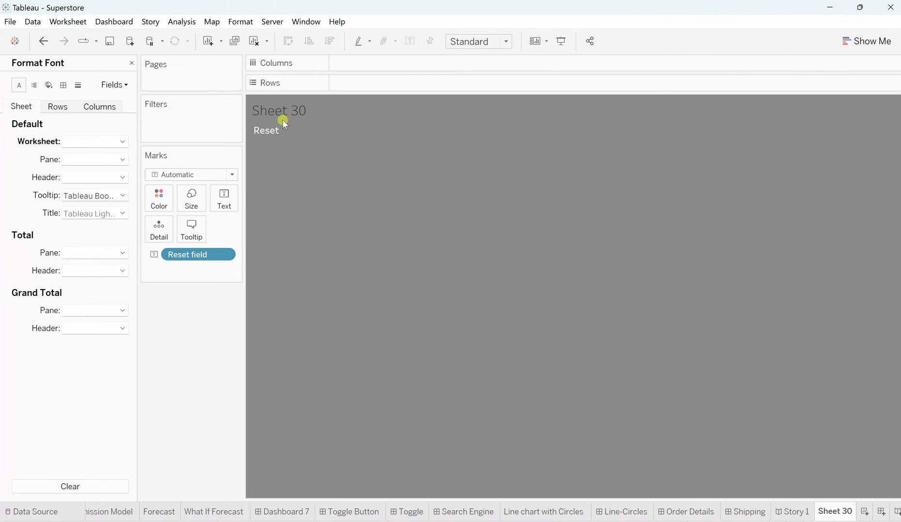
{"action": "left_click", "coordinate": [263, 131]}
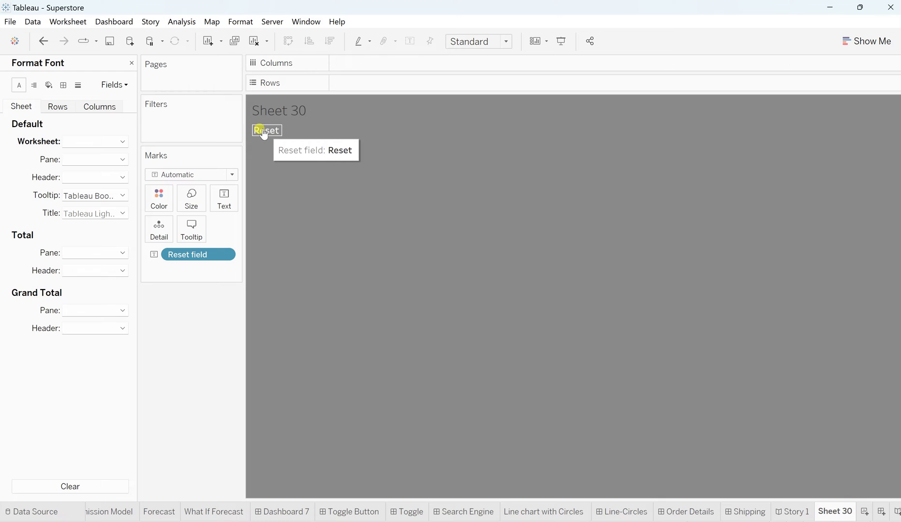
{"action": "left_click", "coordinate": [263, 133]}
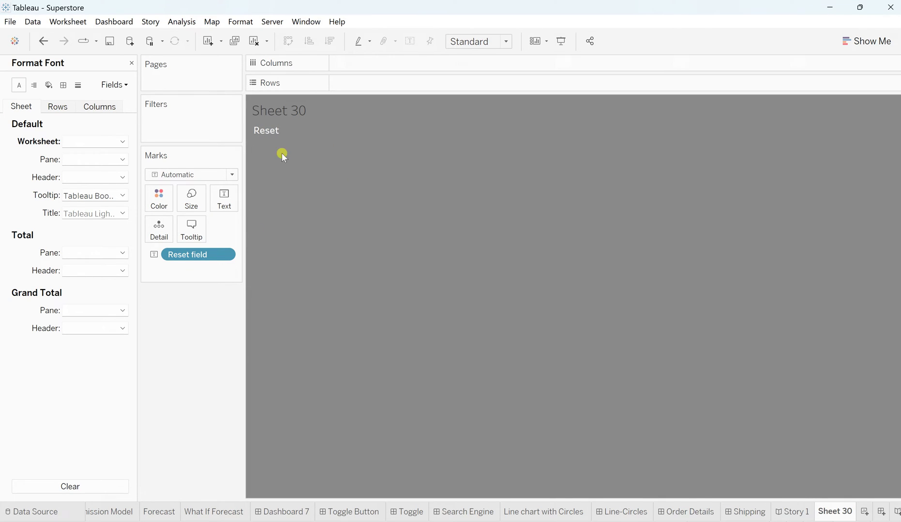
{"action": "left_click", "coordinate": [131, 63]}
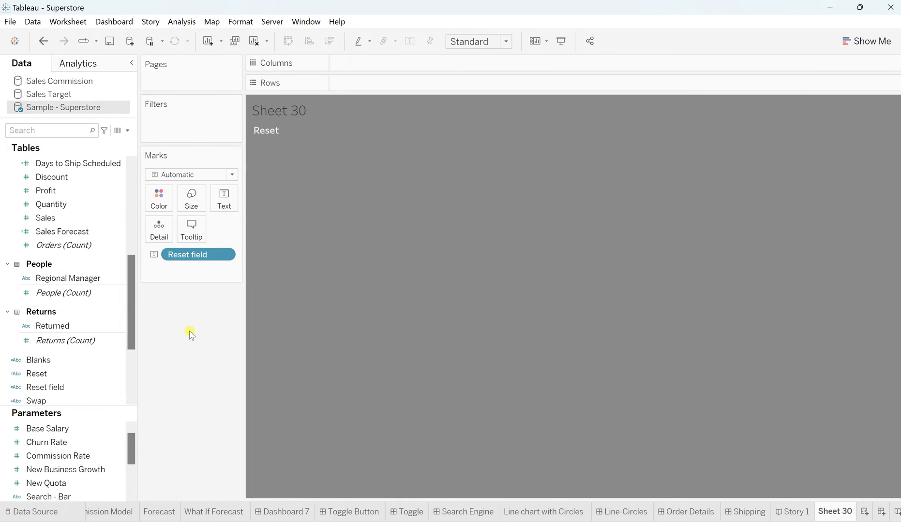
Step: Rename Sheet 30 to 'Reset' and return to the Order Details dashboard
{"action": "left_click", "coordinate": [687, 513]}
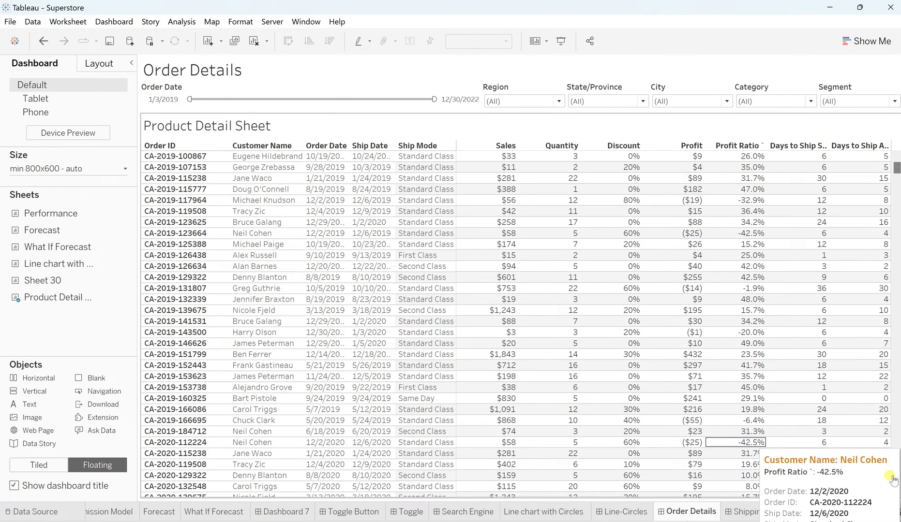
{"action": "left_click", "coordinate": [840, 515]}
{"action": "double_click", "coordinate": [840, 514]}
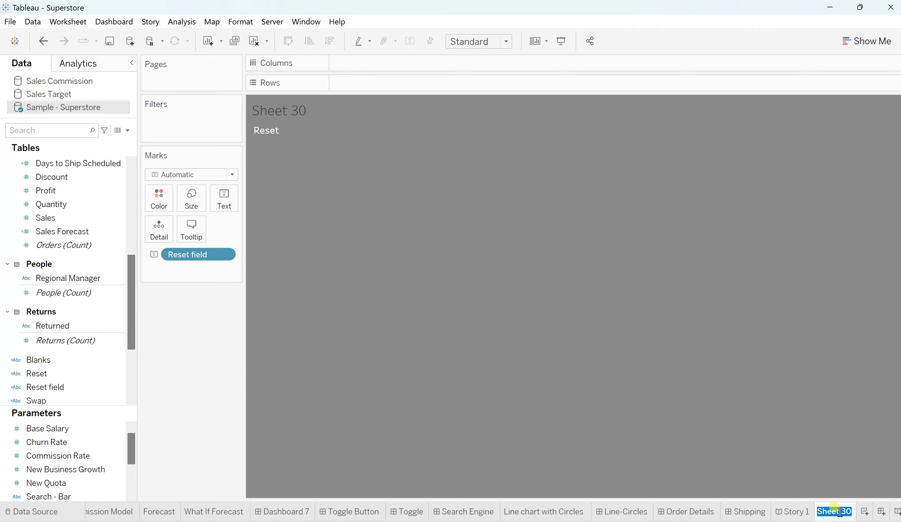
{"action": "type", "text": "Reset"}
{"action": "key", "text": "Return"}
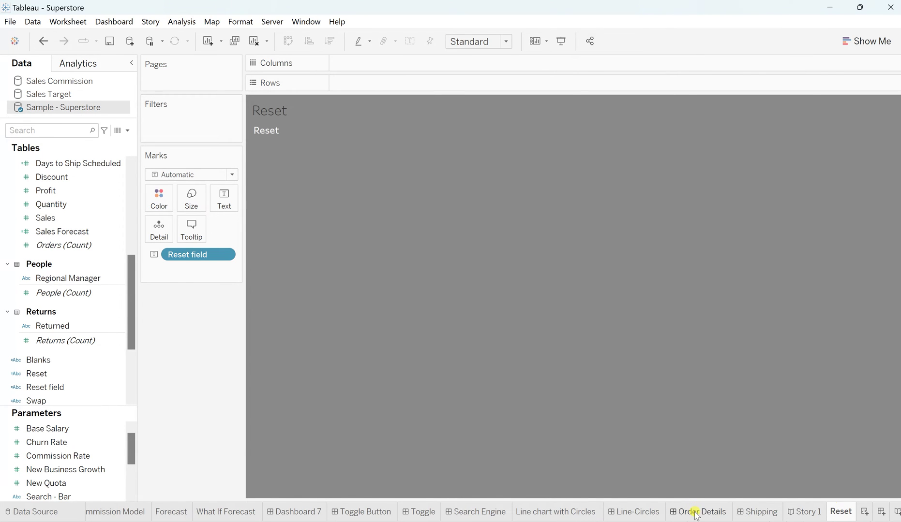
{"action": "left_click", "coordinate": [695, 513]}
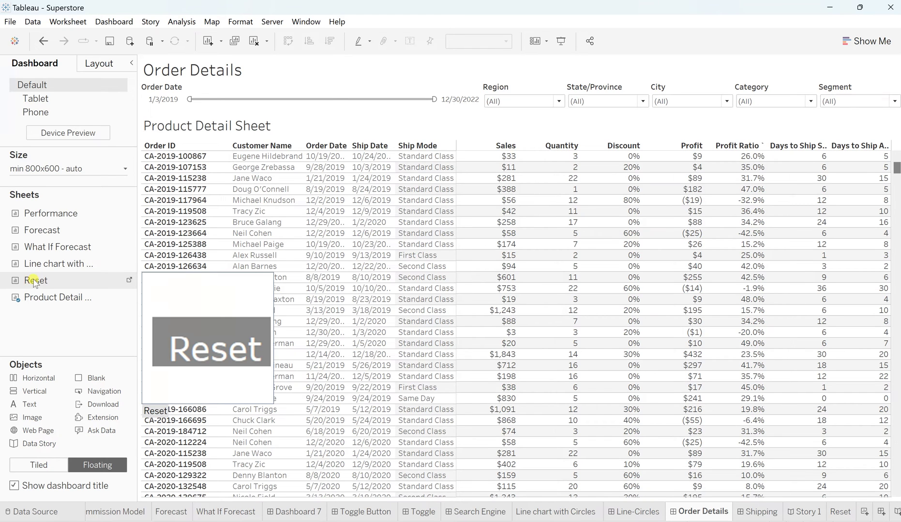
Step: Float the Reset sheet onto Order Details, shrink it and hide its title
{"action": "left_click_drag", "start_coordinate": [35, 283], "coordinate": [328, 103]}
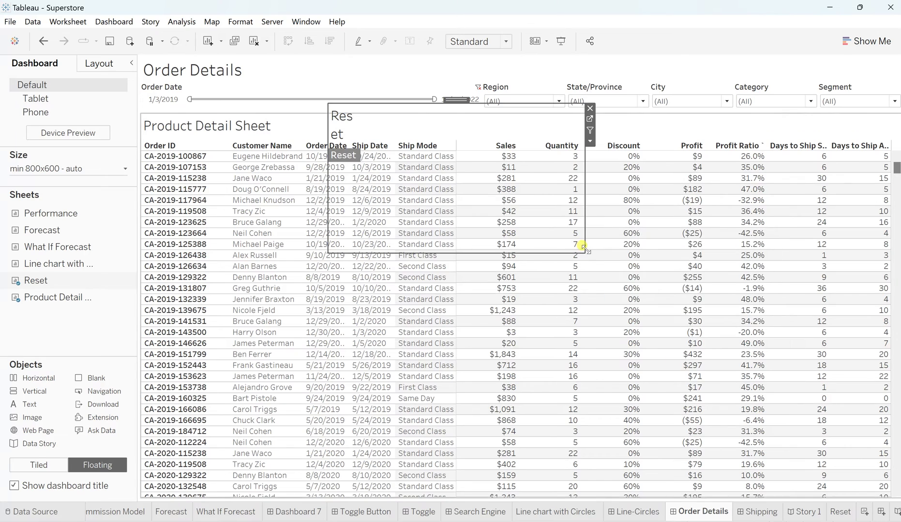
{"action": "left_click_drag", "start_coordinate": [583, 248], "coordinate": [425, 140]}
{"action": "left_click", "coordinate": [431, 140]}
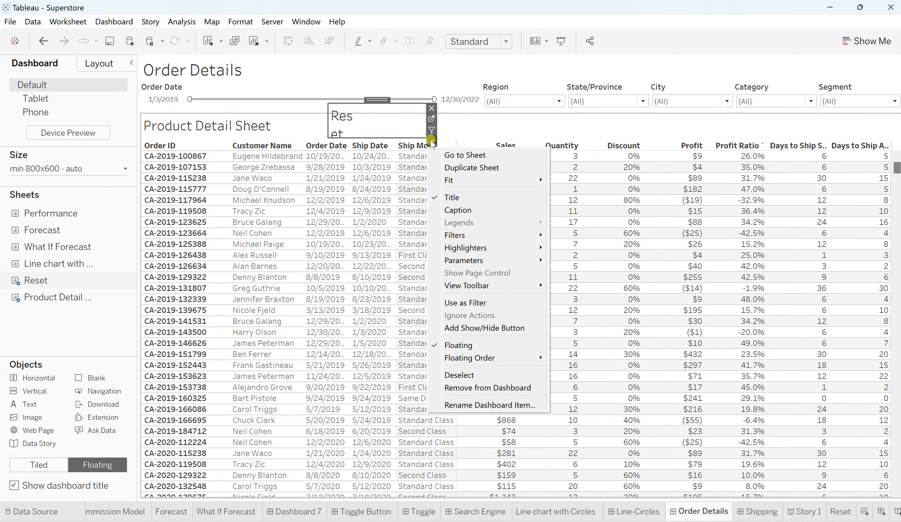
{"action": "left_click", "coordinate": [435, 198]}
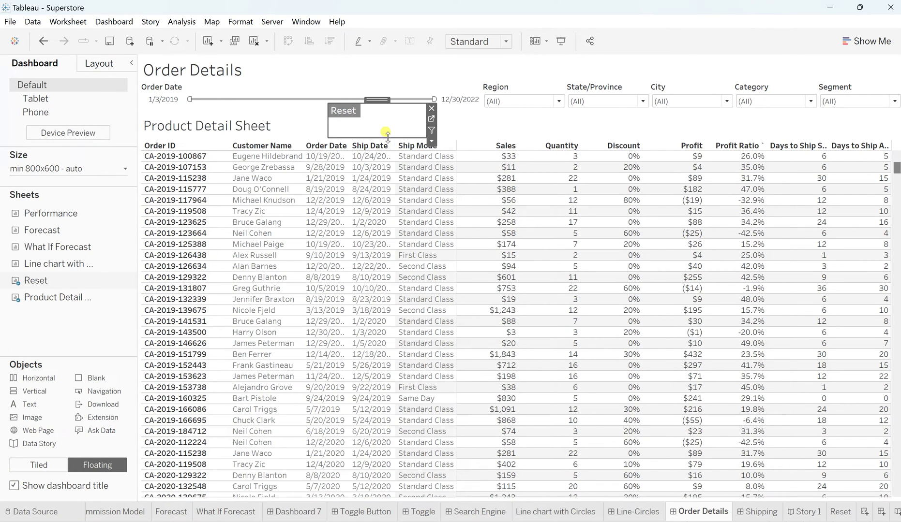
Step: Place the Reset object below the State/Province filter and fit it to Entire View
{"action": "left_click_drag", "start_coordinate": [387, 136], "coordinate": [652, 106]}
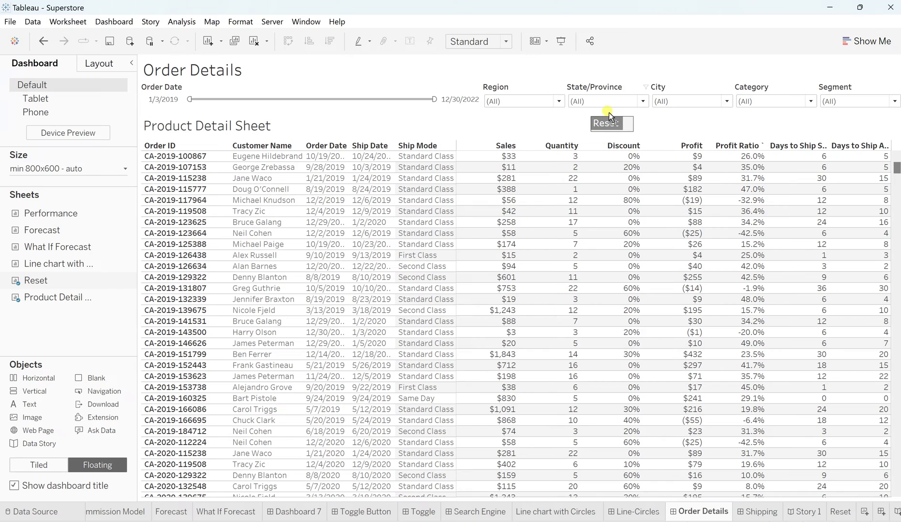
{"action": "left_click_drag", "start_coordinate": [573, 111], "coordinate": [573, 112]}
{"action": "left_click", "coordinate": [600, 154]}
{"action": "mouse_move", "coordinate": [622, 193]}
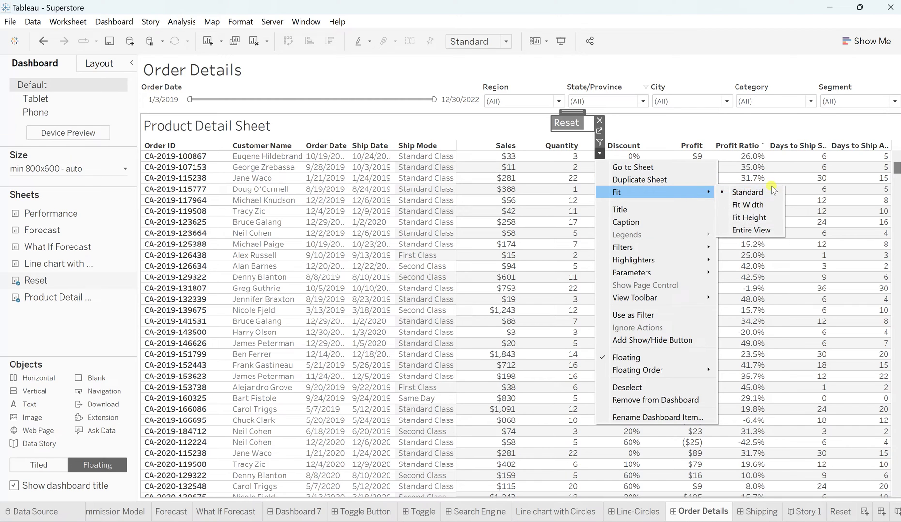
{"action": "left_click", "coordinate": [749, 230]}
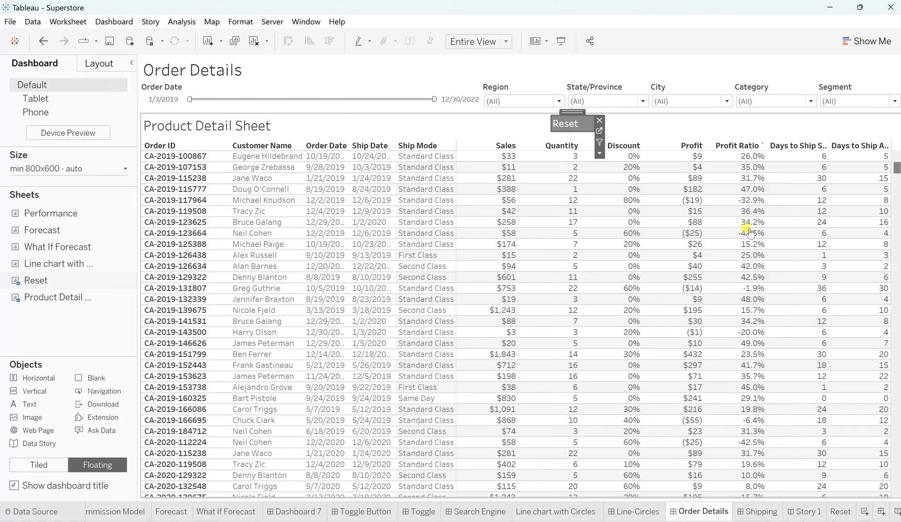
{"action": "left_click", "coordinate": [600, 154]}
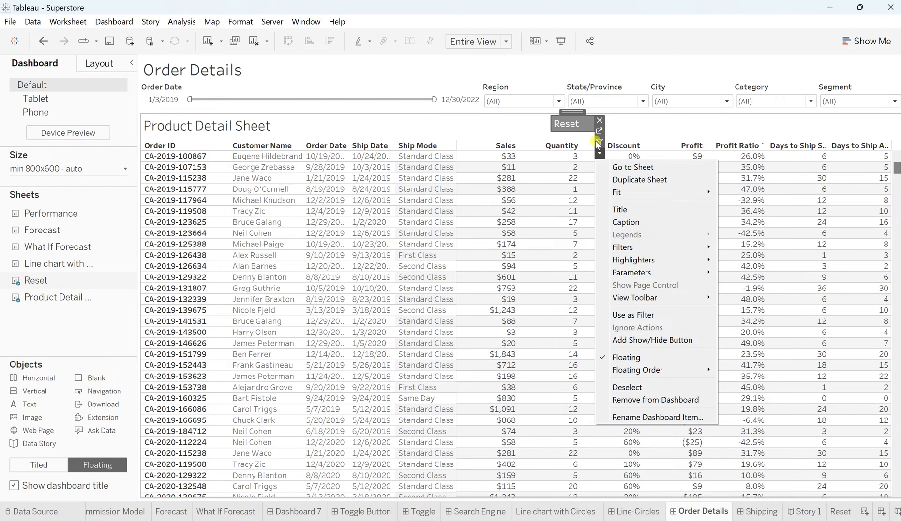
{"action": "left_click", "coordinate": [701, 125]}
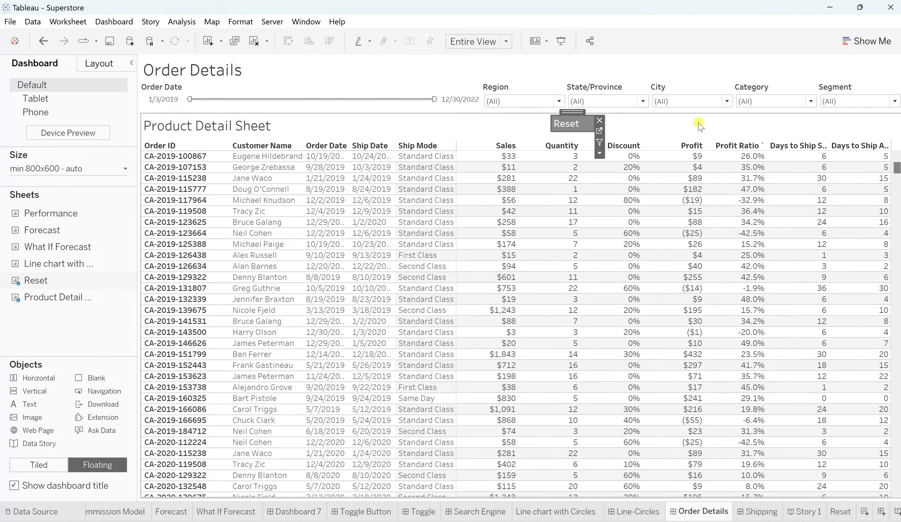
Step: Set the Reset worksheet's Default Pane alignment to center and middle
{"action": "left_click", "coordinate": [599, 132]}
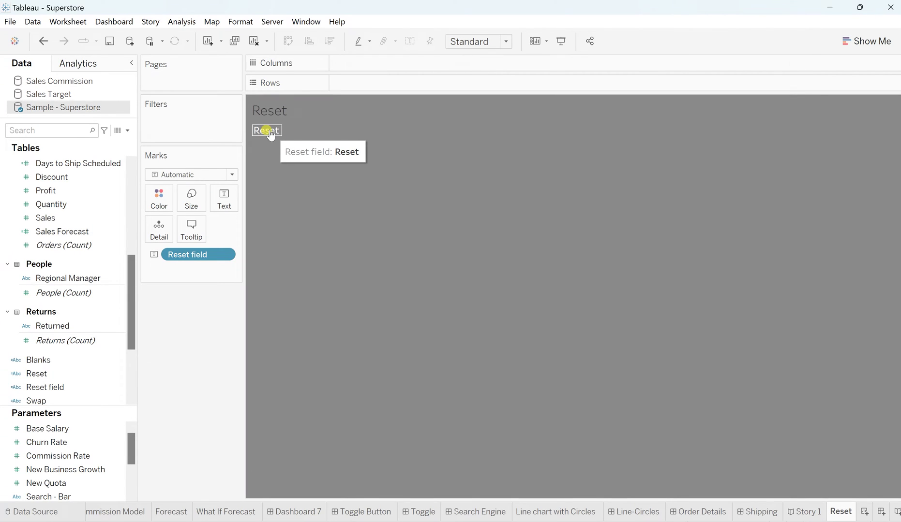
{"action": "right_click", "coordinate": [270, 132]}
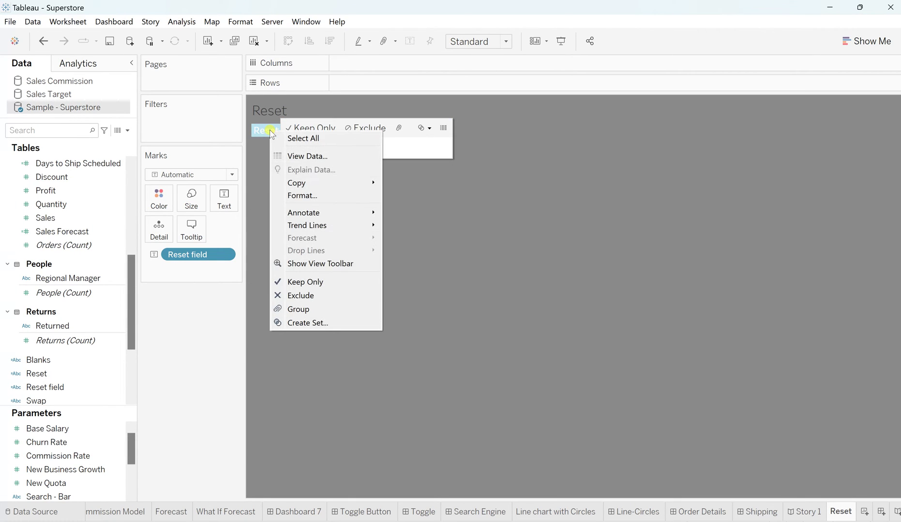
{"action": "left_click", "coordinate": [302, 195]}
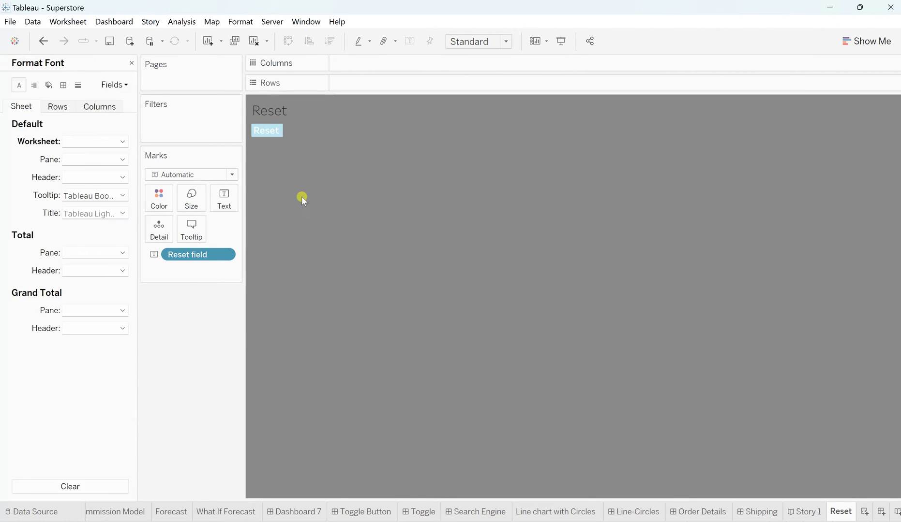
{"action": "left_click", "coordinate": [35, 86]}
{"action": "left_click", "coordinate": [79, 141]}
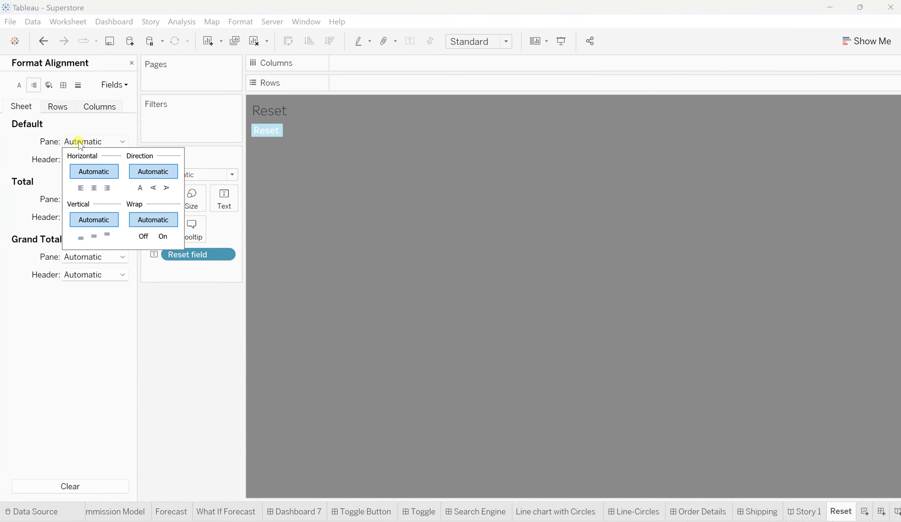
{"action": "left_click", "coordinate": [94, 188]}
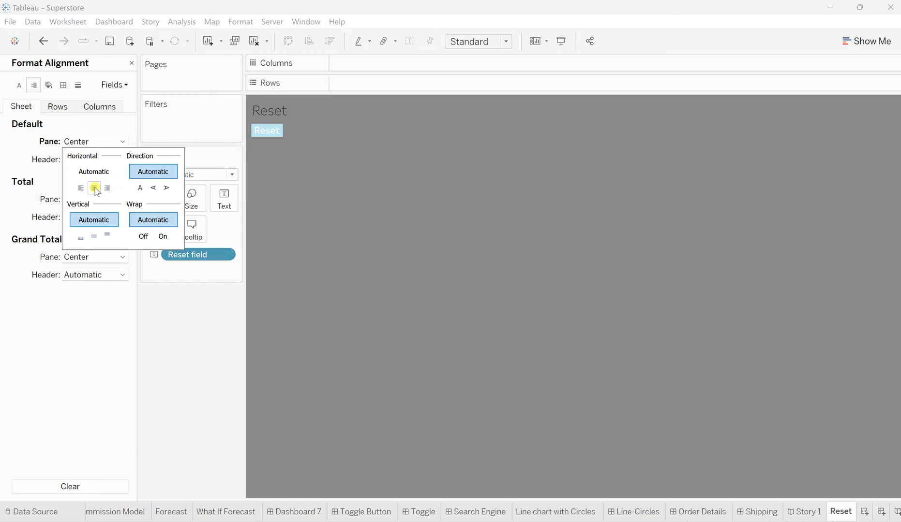
{"action": "left_click", "coordinate": [94, 237]}
{"action": "left_click", "coordinate": [172, 396]}
{"action": "left_click", "coordinate": [760, 514]}
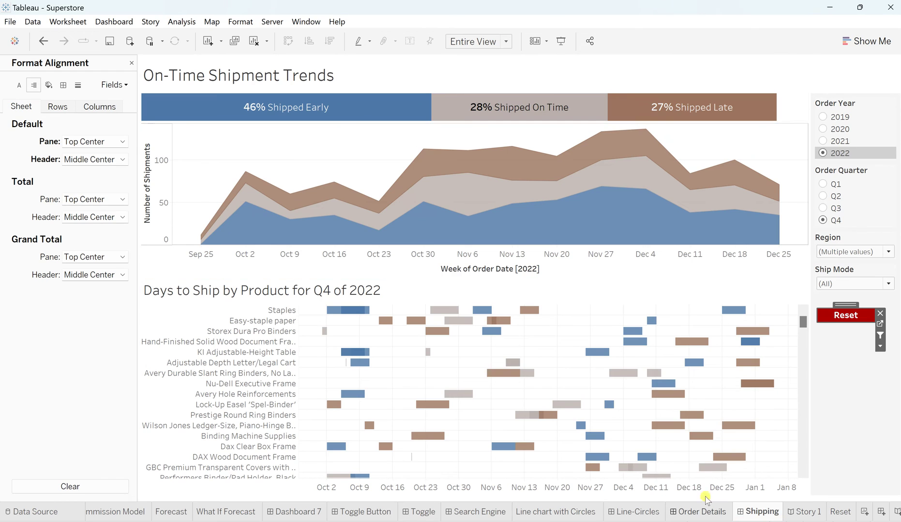
Step: Back on Order Details, test the Reset button, then open Dashboard > Actions
{"action": "left_click", "coordinate": [695, 514]}
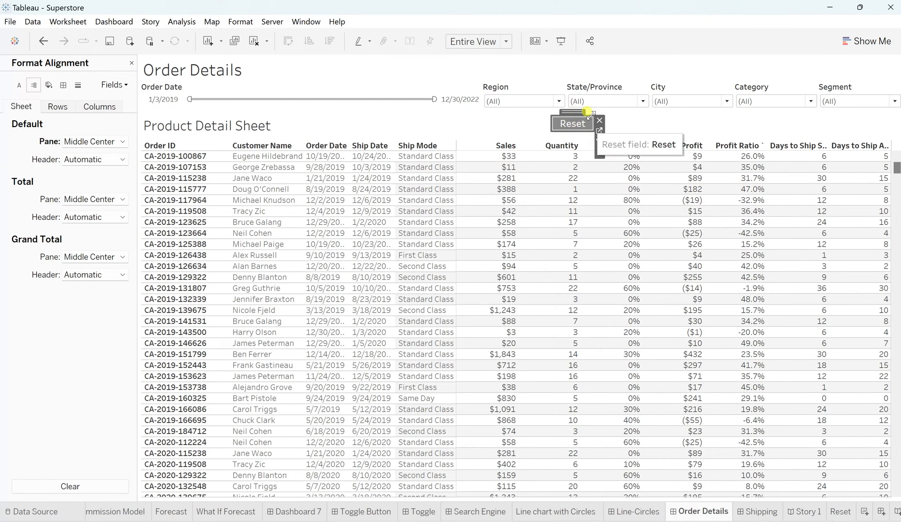
{"action": "left_click", "coordinate": [572, 125]}
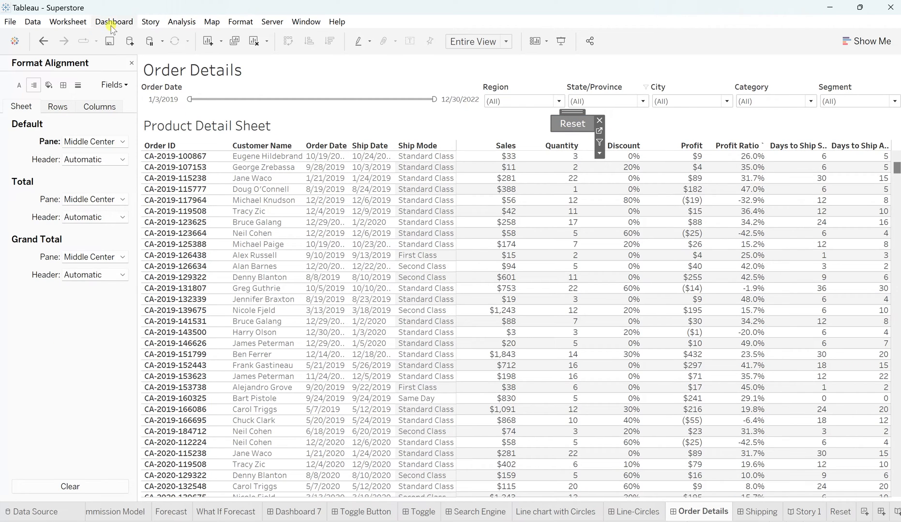
{"action": "left_click", "coordinate": [131, 63]}
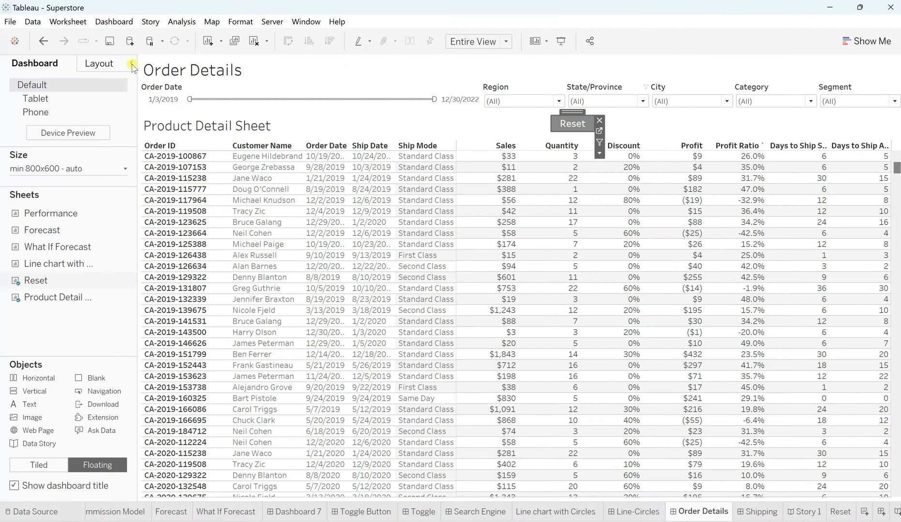
{"action": "left_click", "coordinate": [30, 325]}
{"action": "left_click", "coordinate": [572, 125]}
{"action": "left_click", "coordinate": [573, 125]}
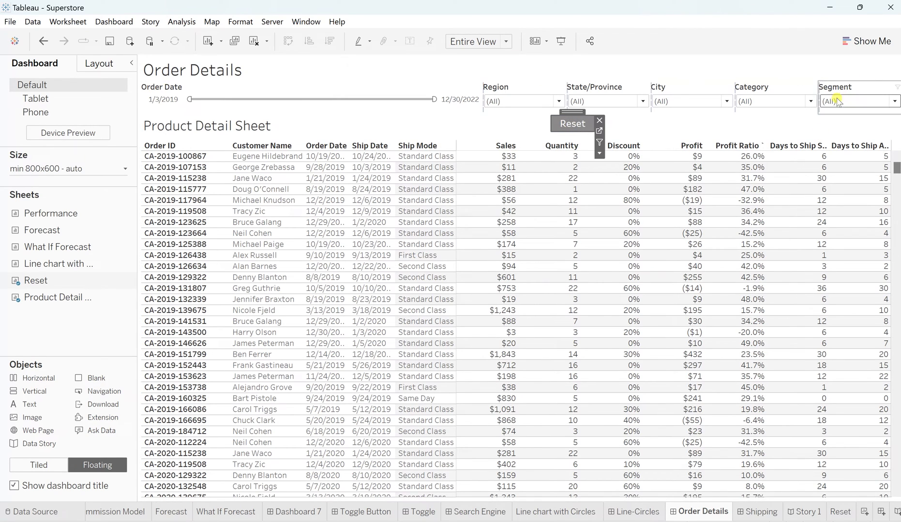
{"action": "left_click", "coordinate": [569, 124]}
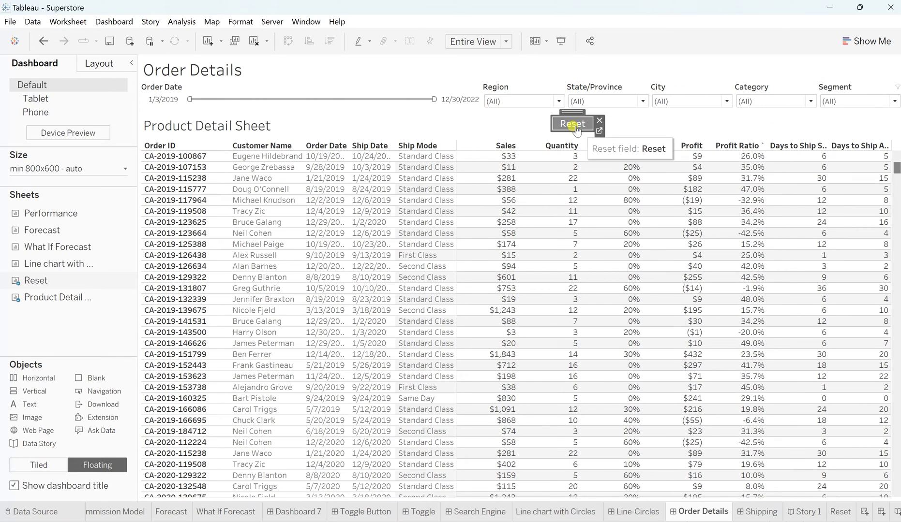
{"action": "left_click", "coordinate": [117, 22]}
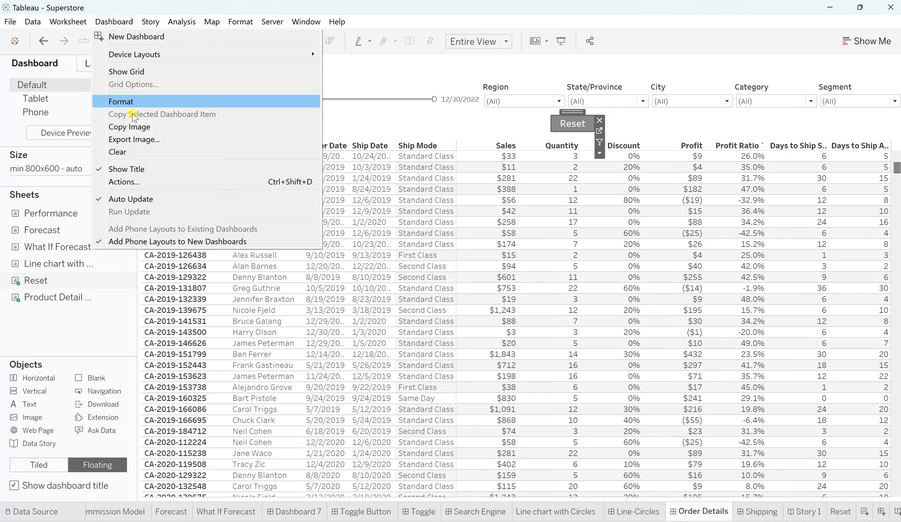
Step: Draft filter action 'Reset Filter Button': source Reset only, target Product Detail Sheet, clearing shows all values
{"action": "left_click", "coordinate": [137, 182]}
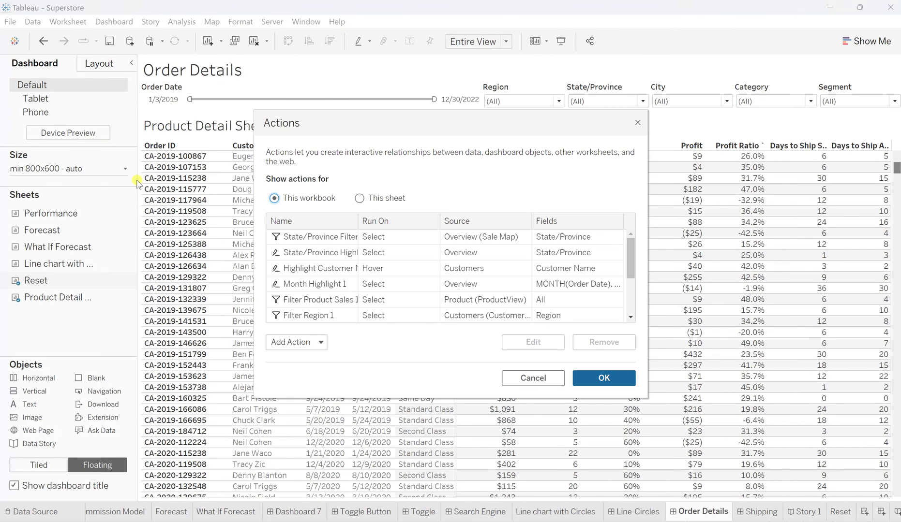
{"action": "left_click", "coordinate": [300, 343]}
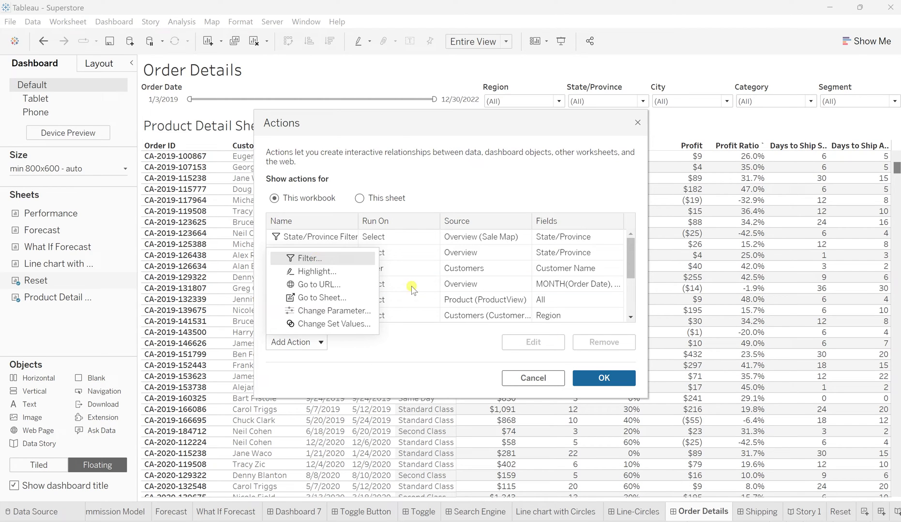
{"action": "left_click", "coordinate": [301, 259]}
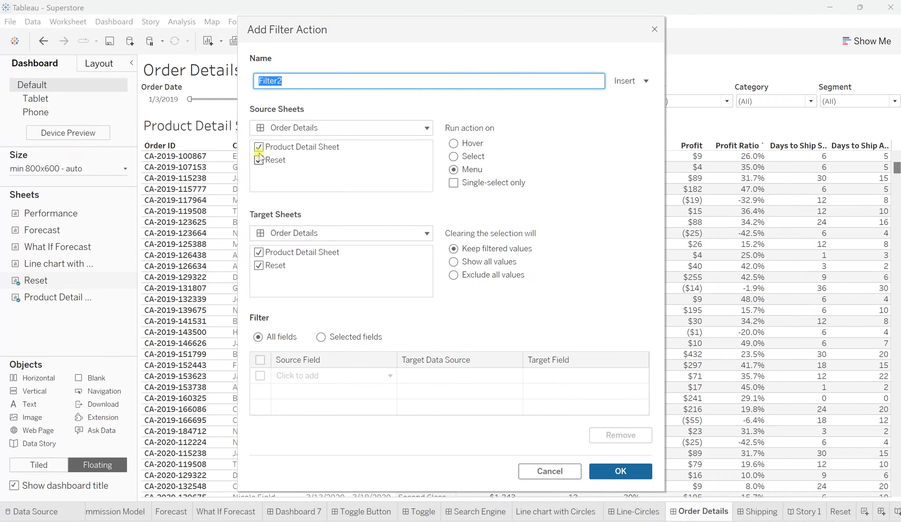
{"action": "left_click", "coordinate": [258, 147]}
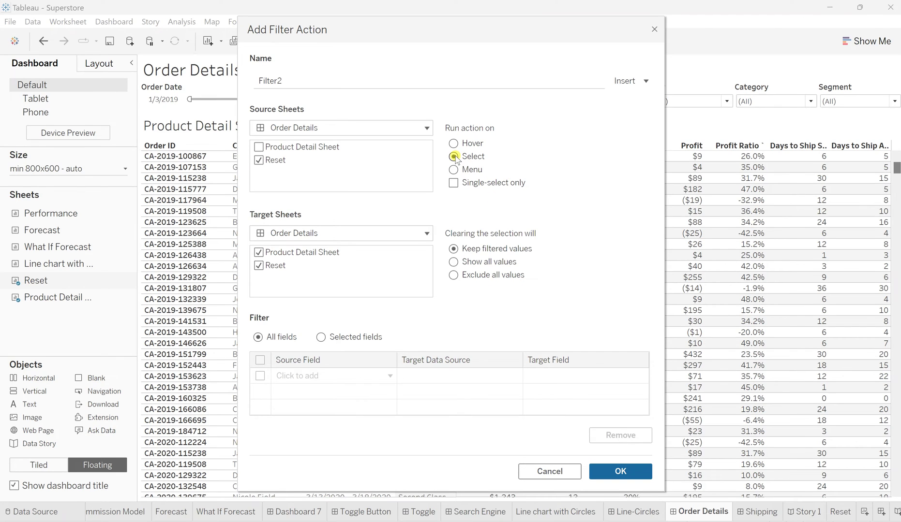
{"action": "left_click", "coordinate": [285, 80]}
{"action": "key", "text": "Home"}
{"action": "type", "text": "Reset"}
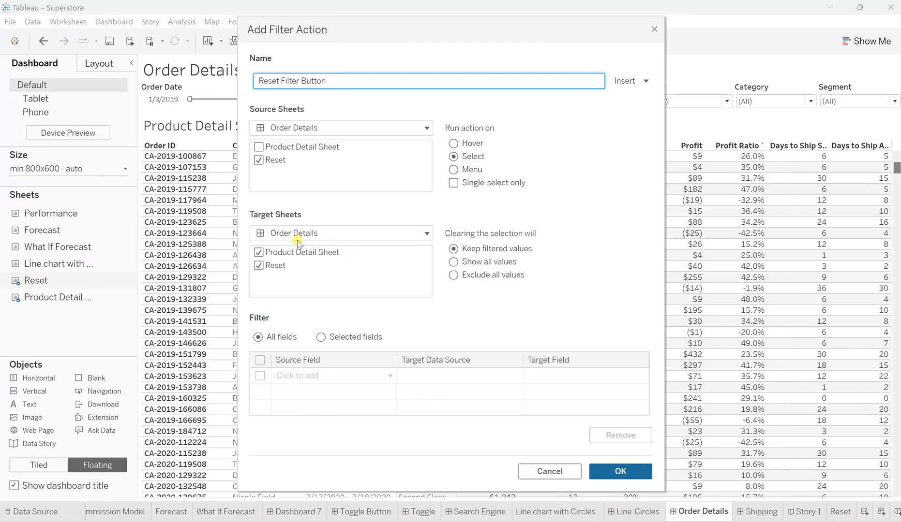
{"action": "left_click", "coordinate": [258, 269]}
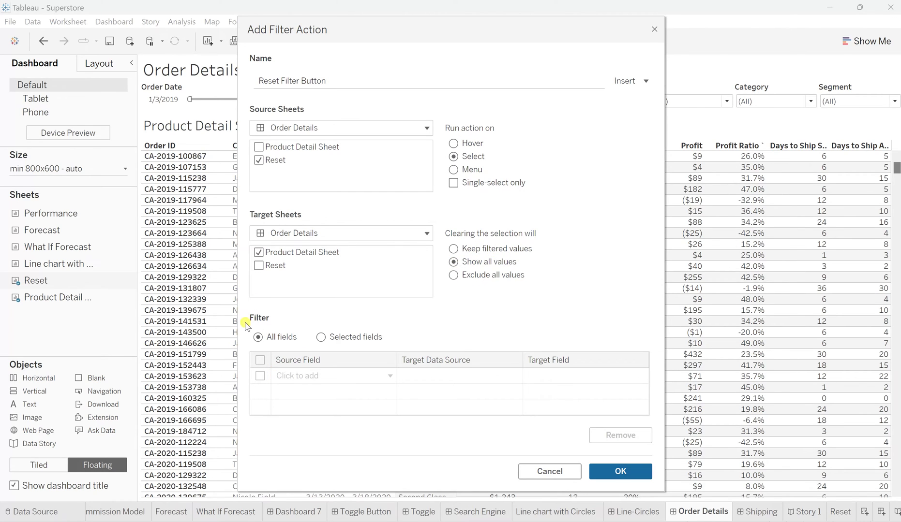
{"action": "left_click_drag", "start_coordinate": [498, 27], "coordinate": [446, 123]}
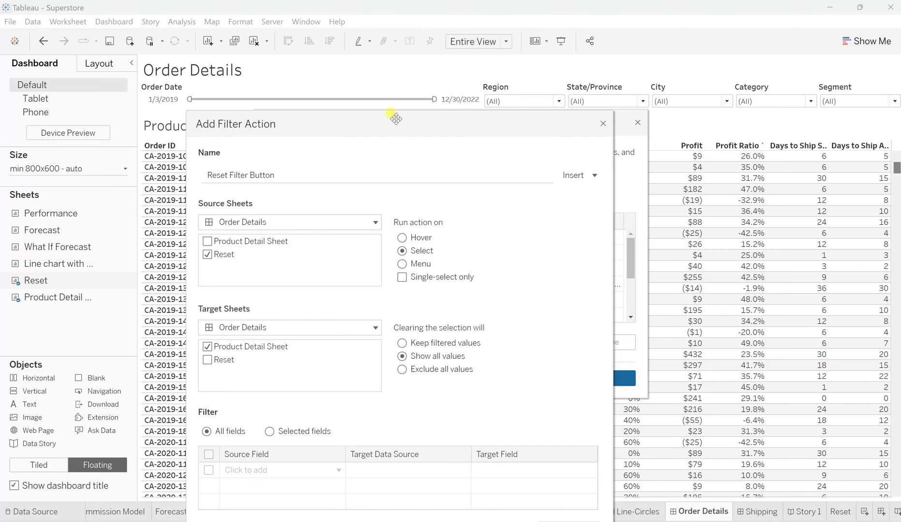
Step: Limit Reset Filter Button to the fields Segment, Region and State/Province, and save the action
{"action": "left_click_drag", "start_coordinate": [388, 127], "coordinate": [394, 62]}
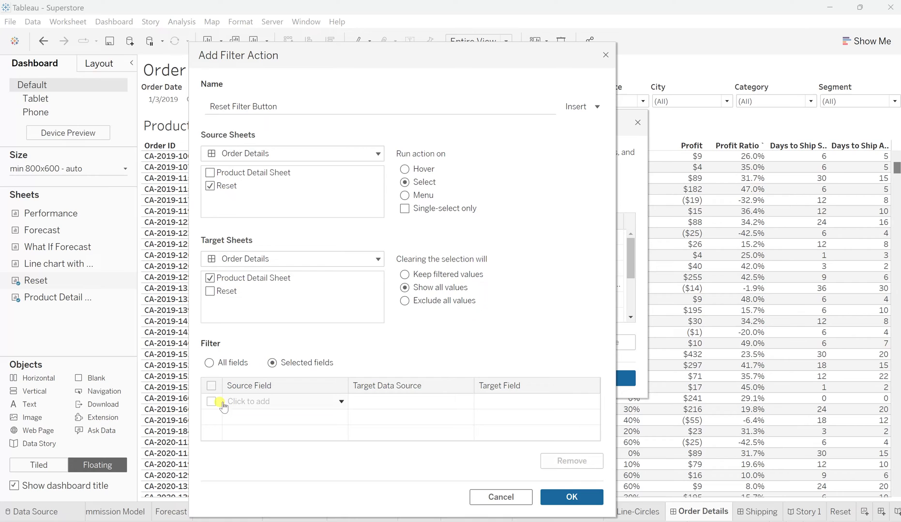
{"action": "left_click", "coordinate": [340, 403]}
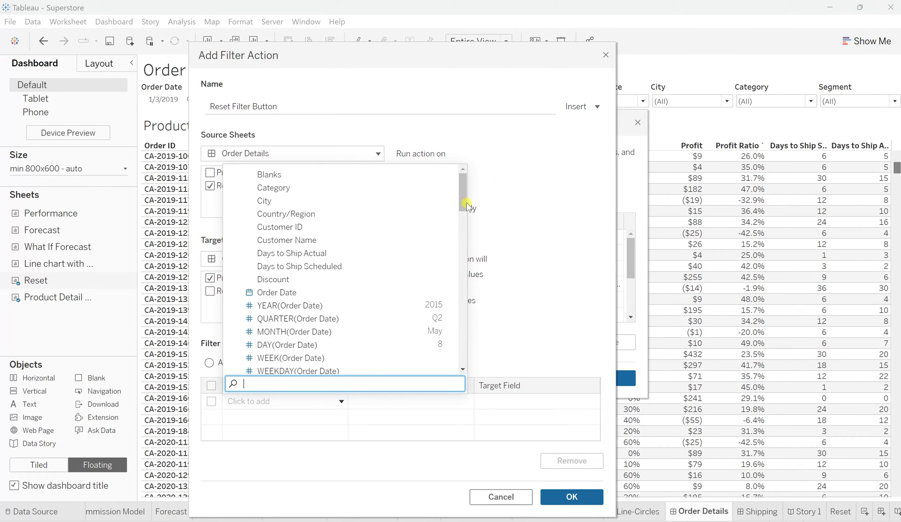
{"action": "left_click_drag", "start_coordinate": [467, 205], "coordinate": [466, 293]}
{"action": "left_click", "coordinate": [309, 330]}
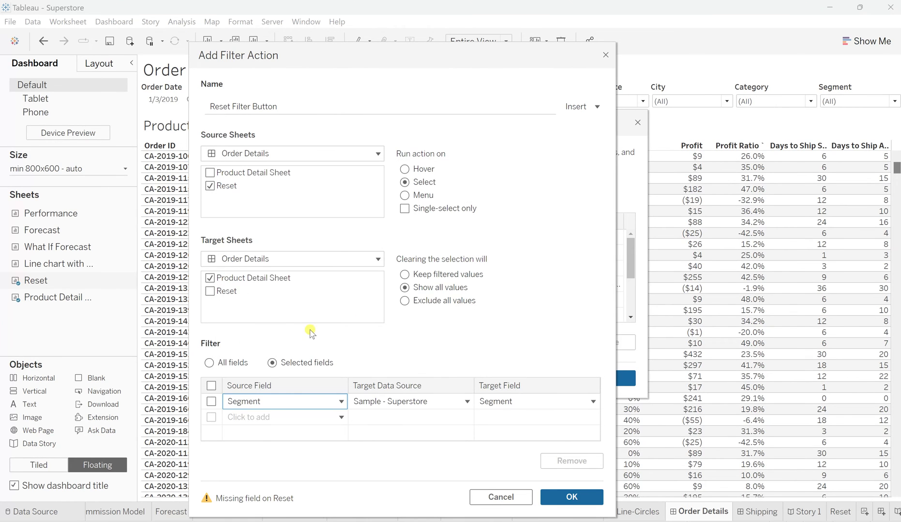
{"action": "left_click", "coordinate": [341, 417]}
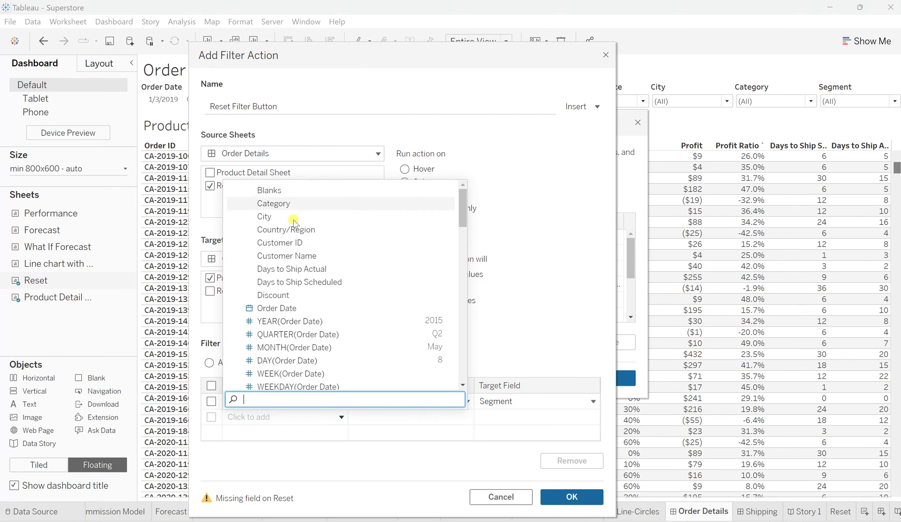
{"action": "type", "text": "Reg"}
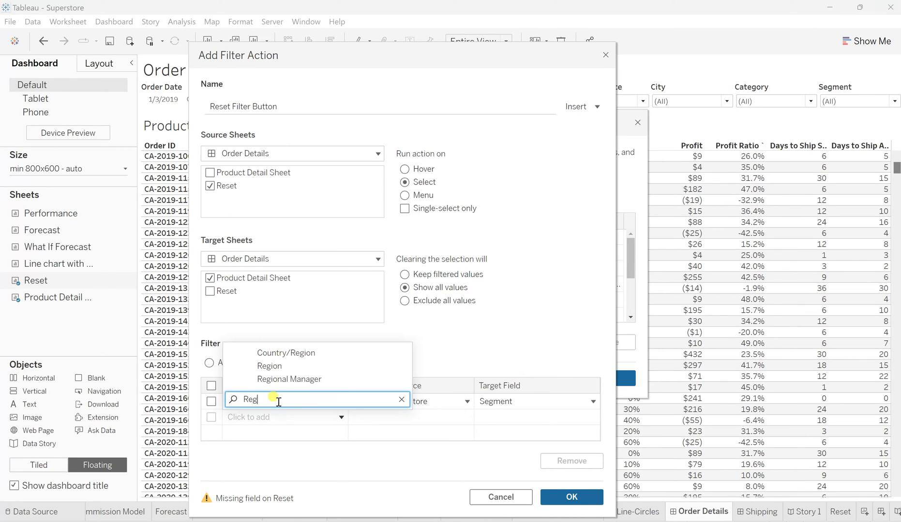
{"action": "left_click", "coordinate": [269, 365]}
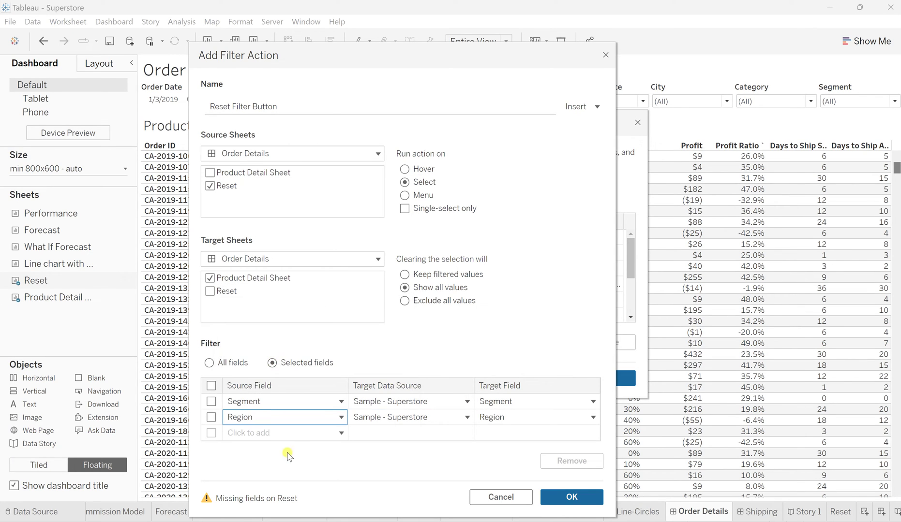
{"action": "left_click", "coordinate": [334, 435]}
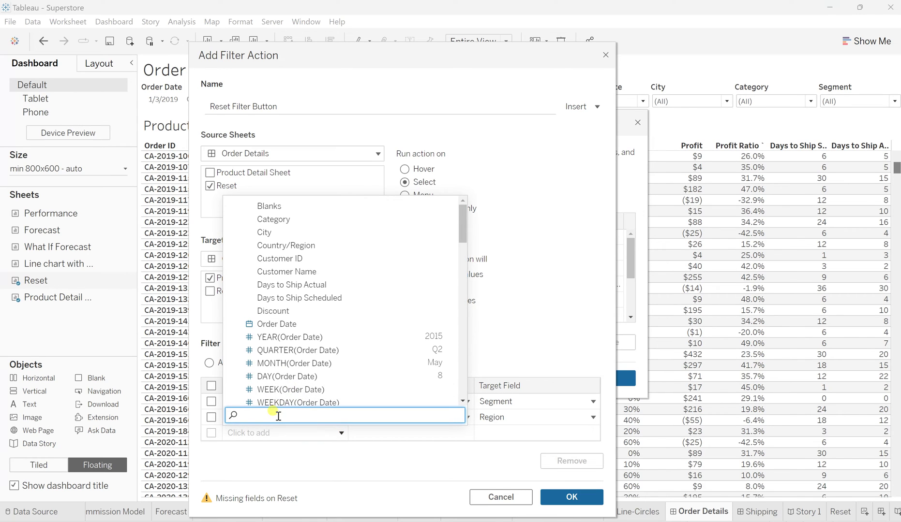
{"action": "type", "text": "St"}
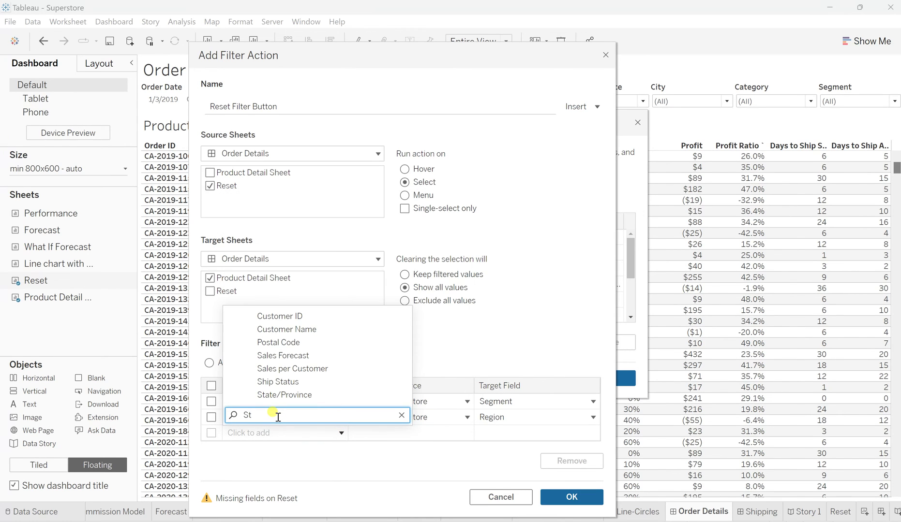
{"action": "left_click", "coordinate": [287, 396]}
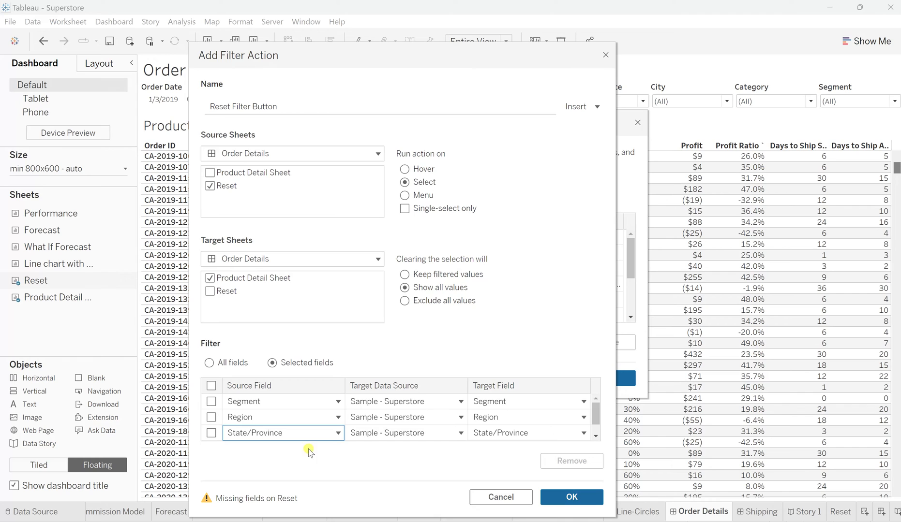
{"action": "left_click", "coordinate": [575, 501]}
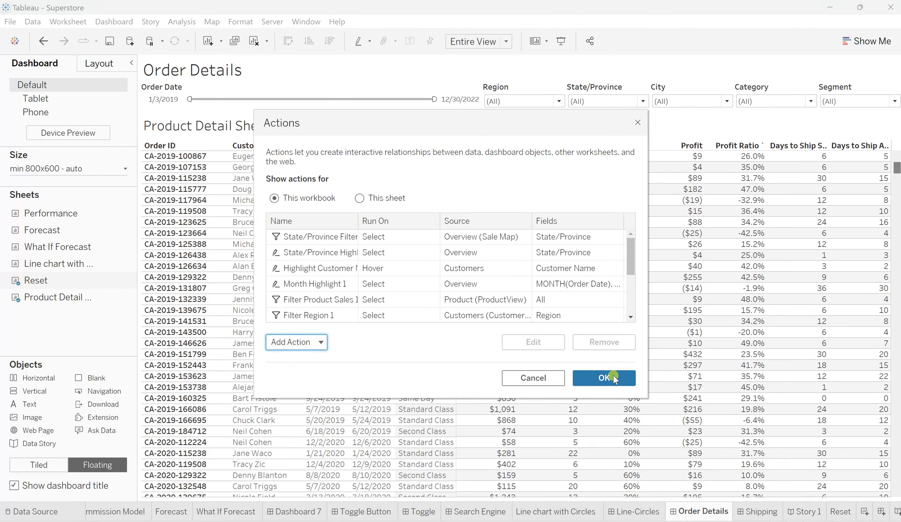
Step: Close the Actions list and filter Region down to East only
{"action": "left_click", "coordinate": [612, 378]}
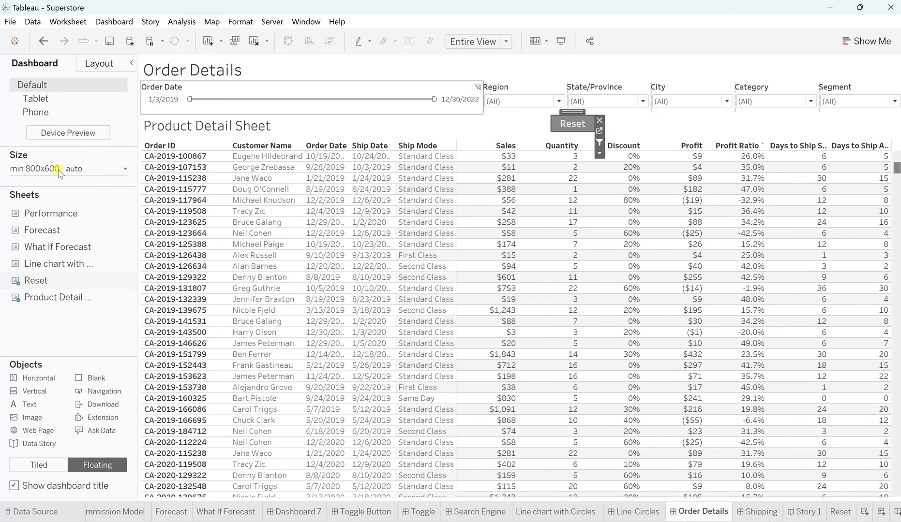
{"action": "left_click", "coordinate": [48, 342]}
{"action": "left_click", "coordinate": [531, 71]}
{"action": "left_click", "coordinate": [528, 103]}
{"action": "left_click", "coordinate": [526, 104]}
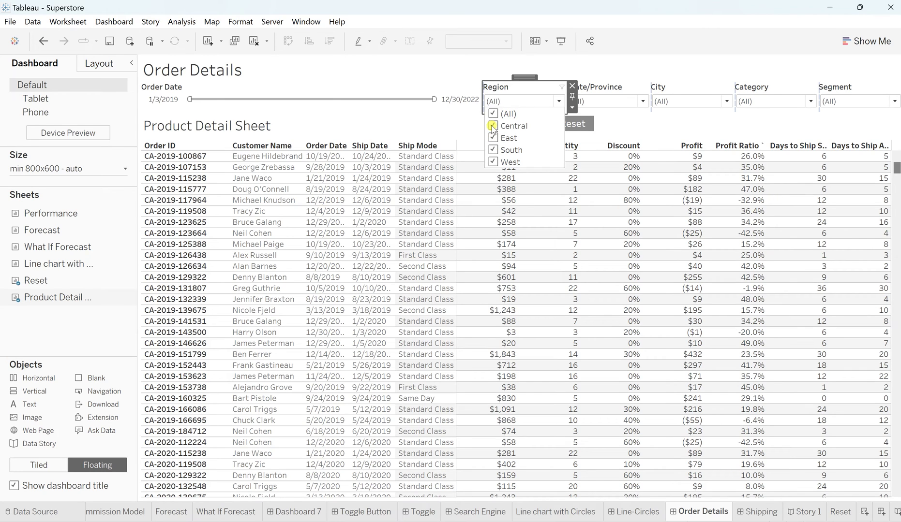
{"action": "left_click", "coordinate": [493, 127]}
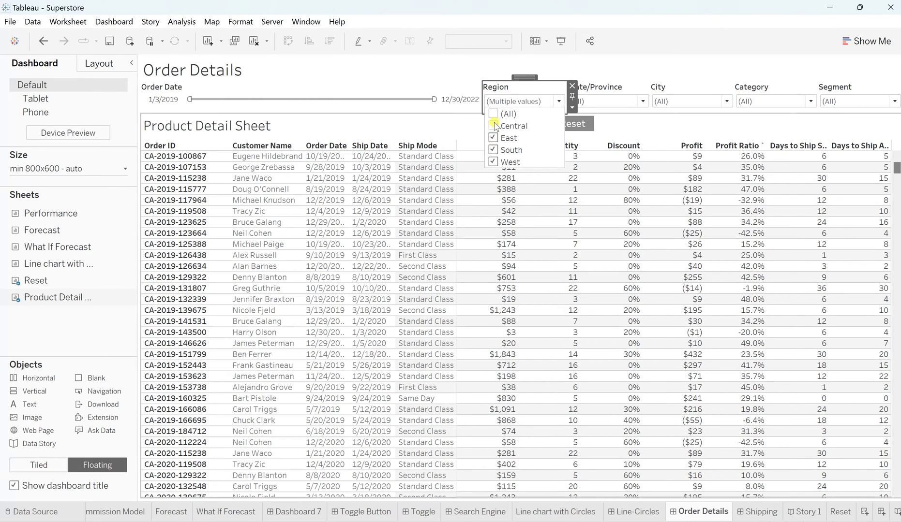
{"action": "left_click", "coordinate": [493, 150]}
{"action": "left_click", "coordinate": [492, 162]}
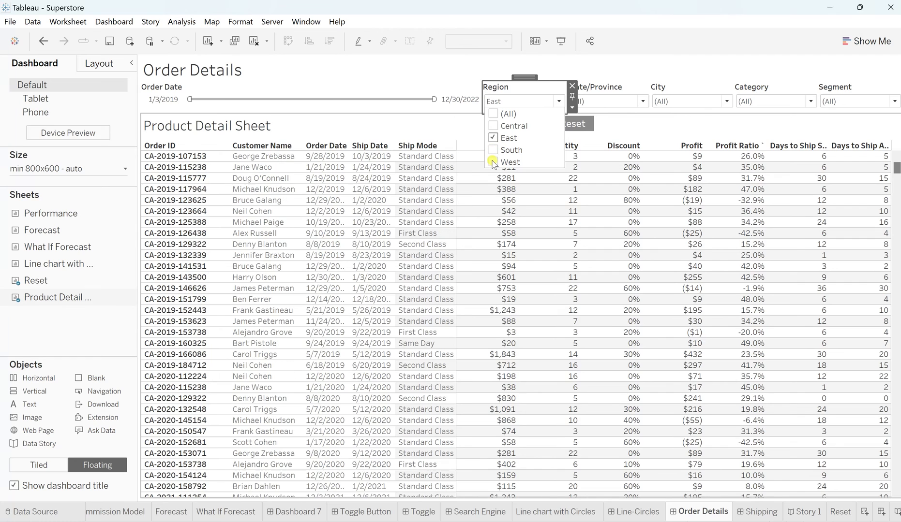
{"action": "left_click", "coordinate": [65, 332]}
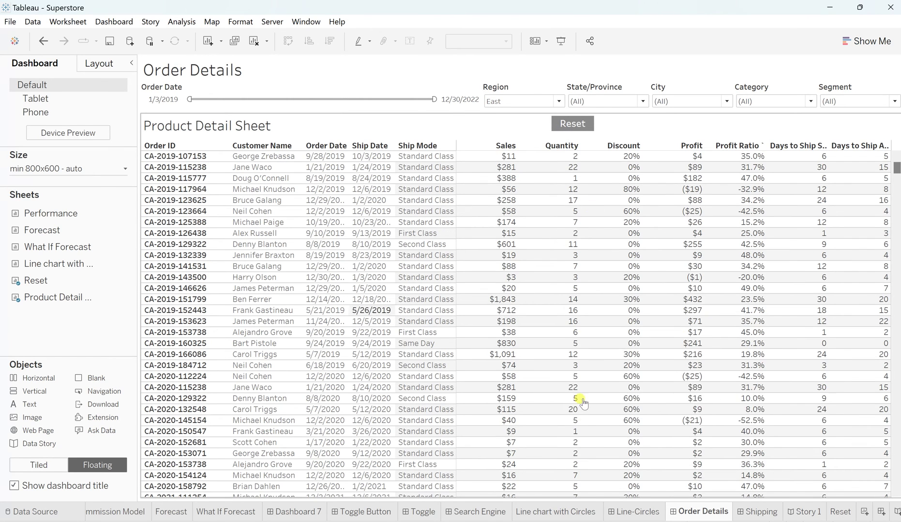
Step: Filter State/Province to just Maryland, Delaware and Pennsylvania
{"action": "left_click", "coordinate": [603, 101]}
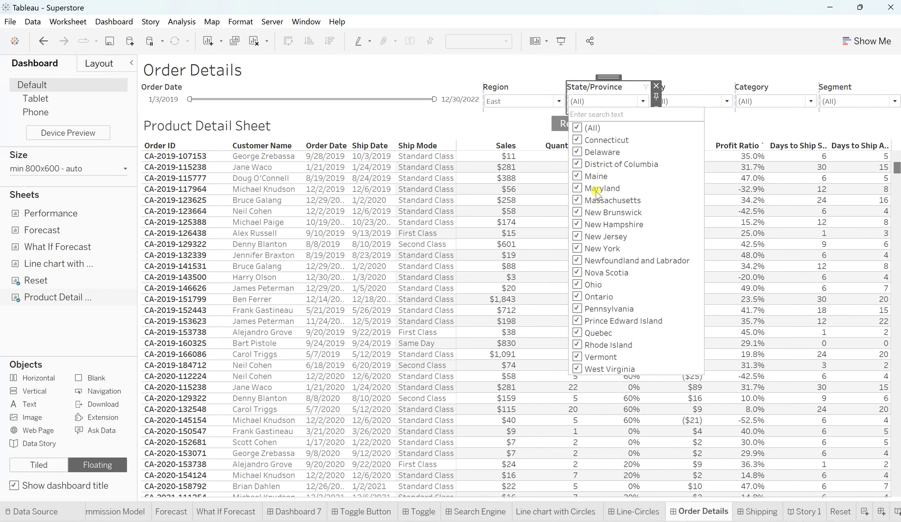
{"action": "left_click", "coordinate": [578, 128]}
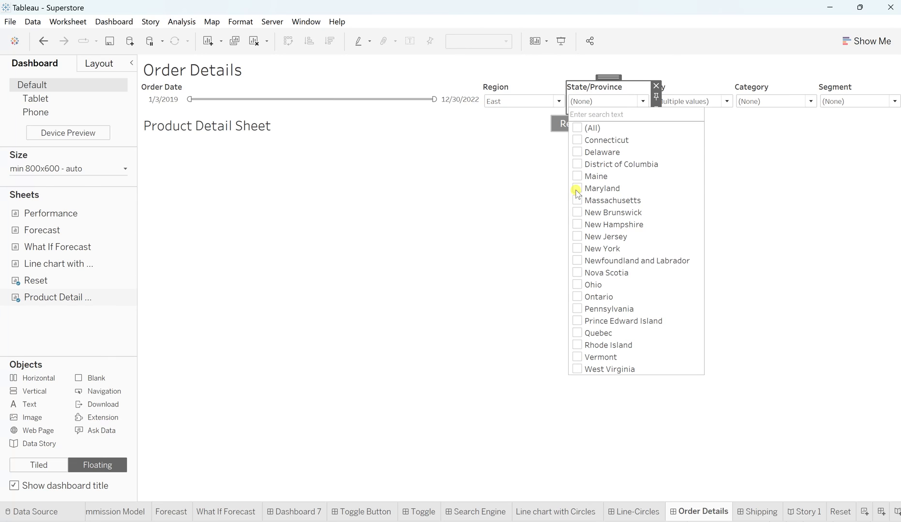
{"action": "left_click", "coordinate": [577, 189]}
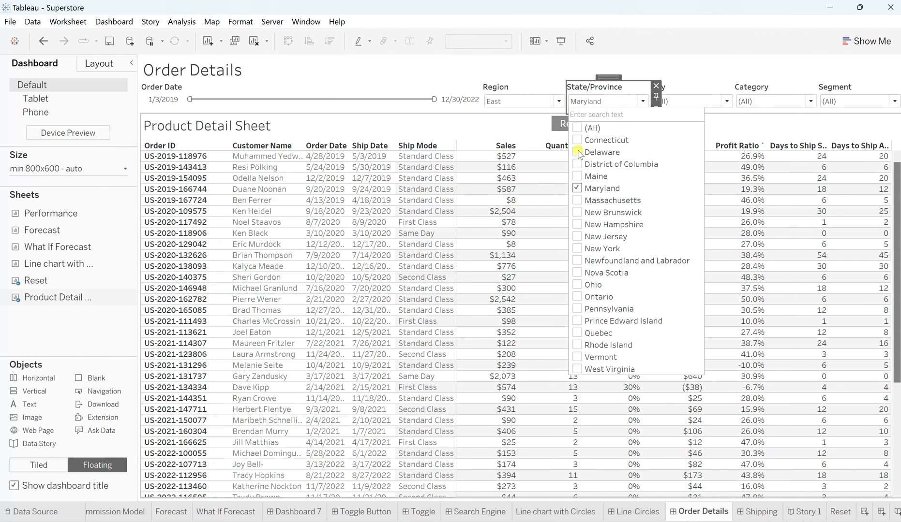
{"action": "left_click", "coordinate": [578, 152]}
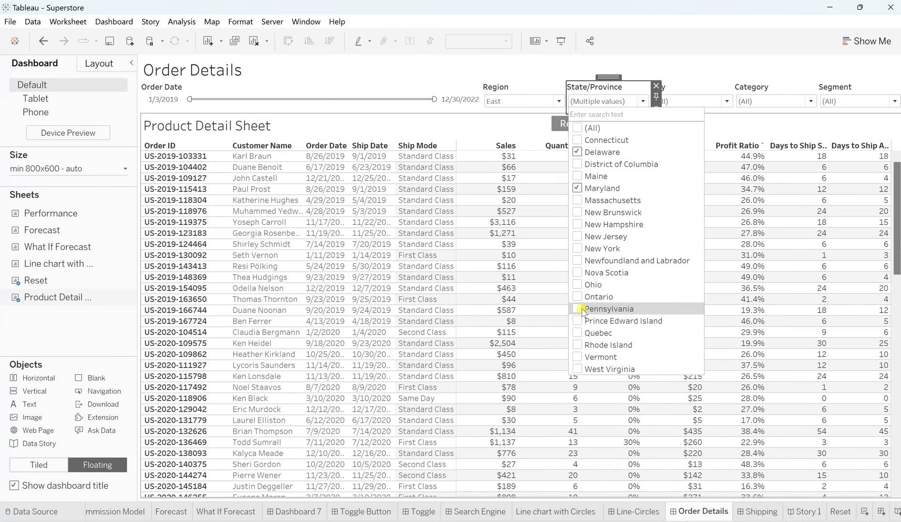
{"action": "left_click", "coordinate": [577, 310]}
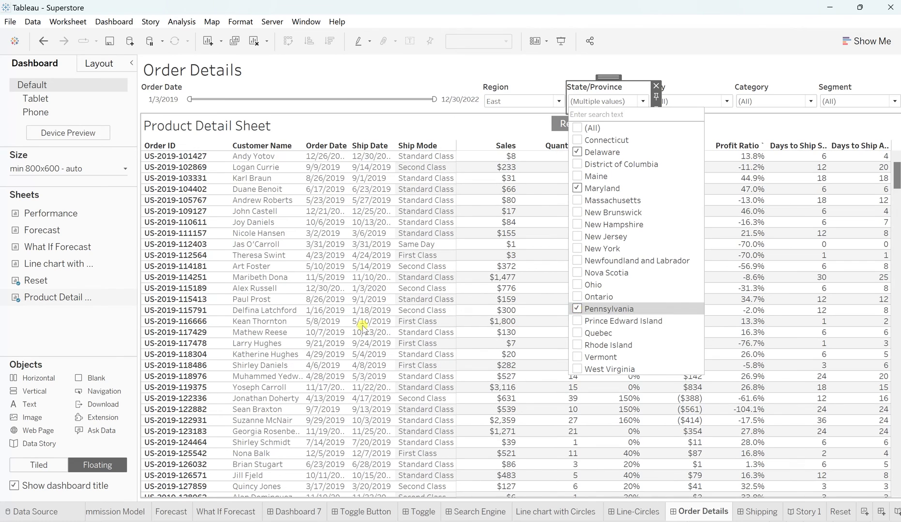
{"action": "left_click", "coordinate": [73, 327]}
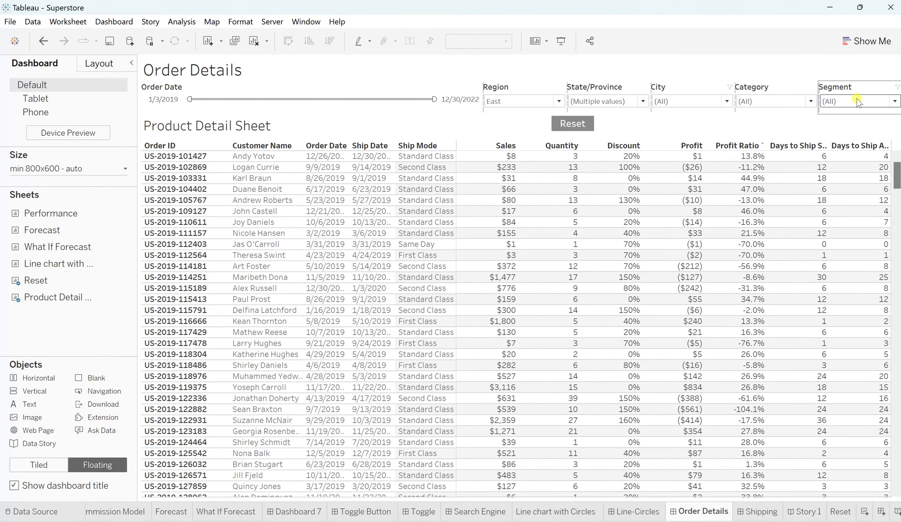
Step: Exclude Corporate from Segment and keep only Technology in Category
{"action": "left_click", "coordinate": [843, 102]}
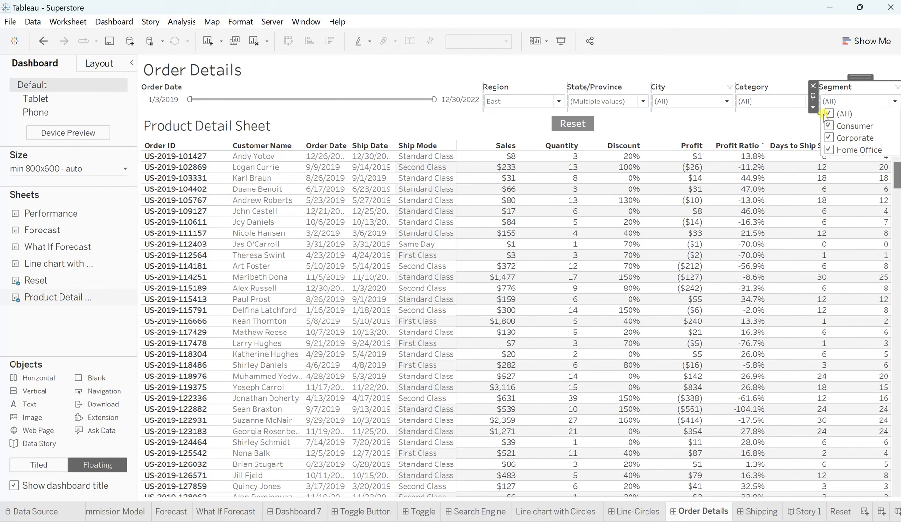
{"action": "left_click", "coordinate": [829, 138]}
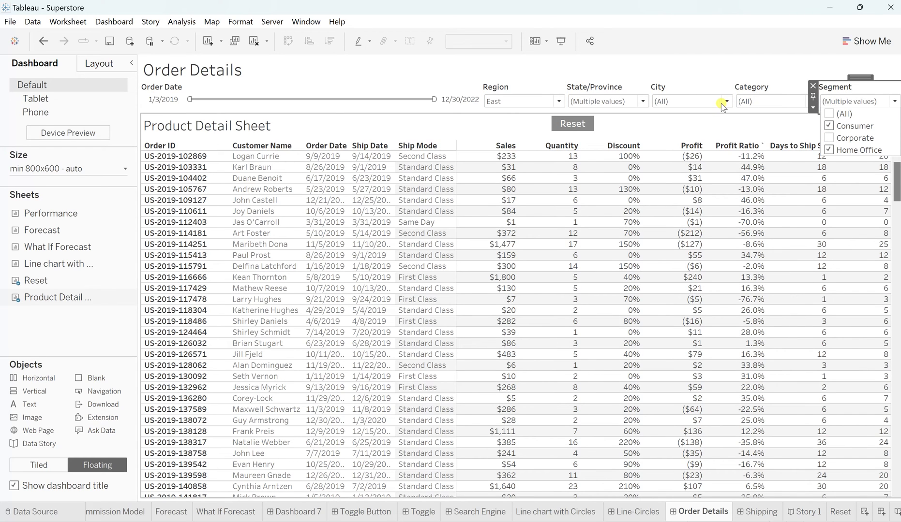
{"action": "left_click", "coordinate": [499, 68]}
{"action": "left_click", "coordinate": [774, 103]}
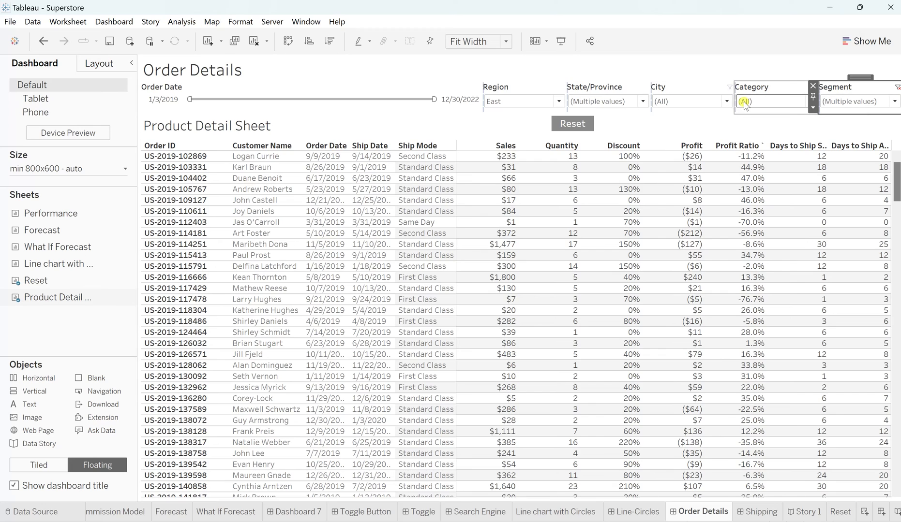
{"action": "left_click", "coordinate": [745, 102]}
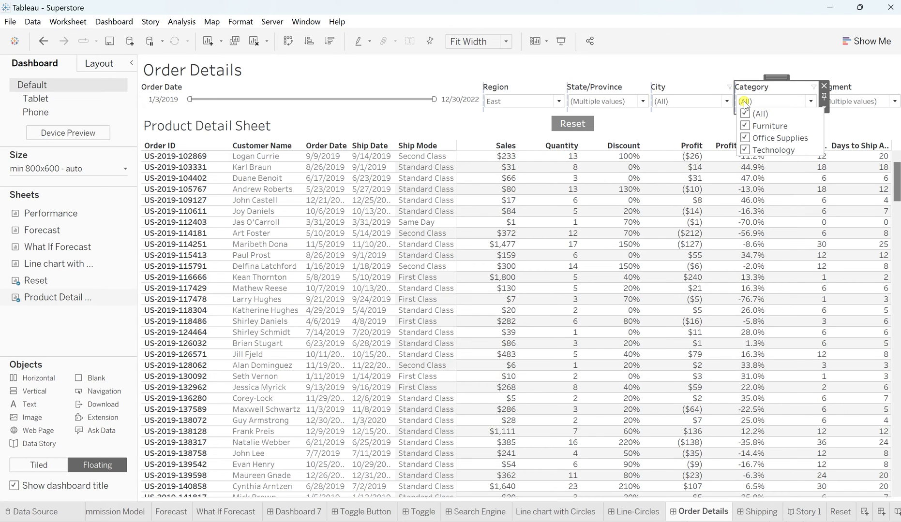
{"action": "left_click", "coordinate": [745, 138]}
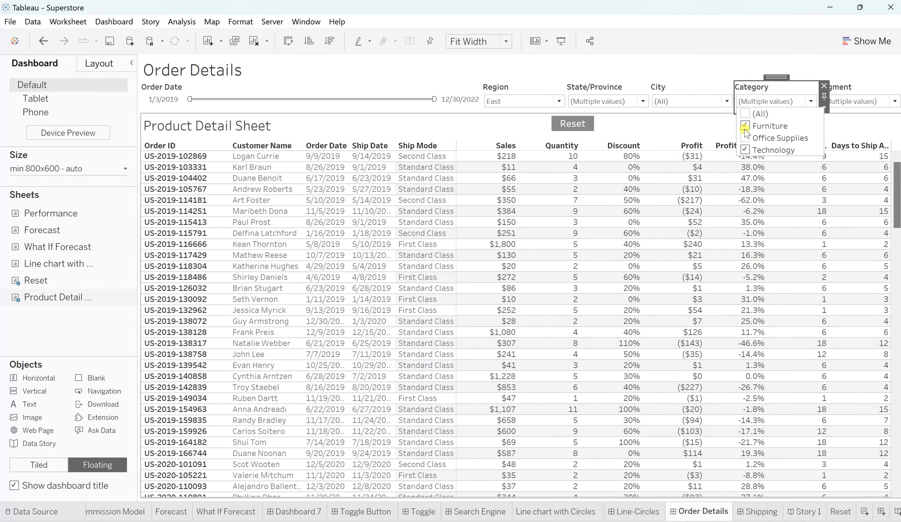
{"action": "left_click", "coordinate": [745, 127]}
{"action": "left_click", "coordinate": [44, 329]}
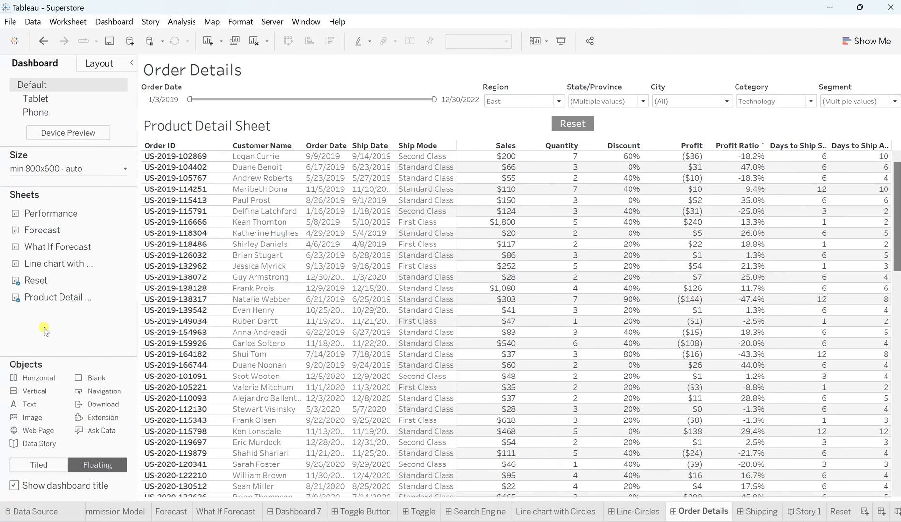
Step: Press the Reset button and confirm Region, State/Province and Segment are back to (All)
{"action": "left_click", "coordinate": [566, 126]}
{"action": "left_click", "coordinate": [566, 126]}
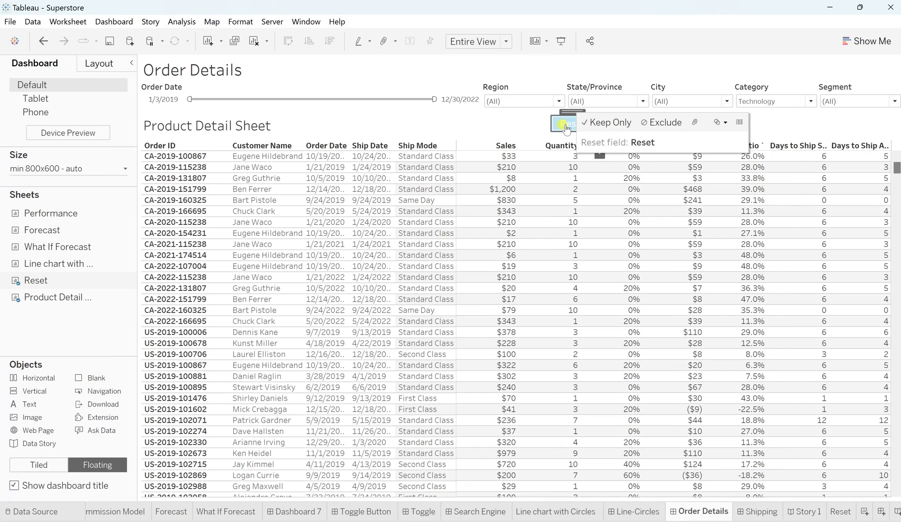
{"action": "left_click", "coordinate": [523, 101]}
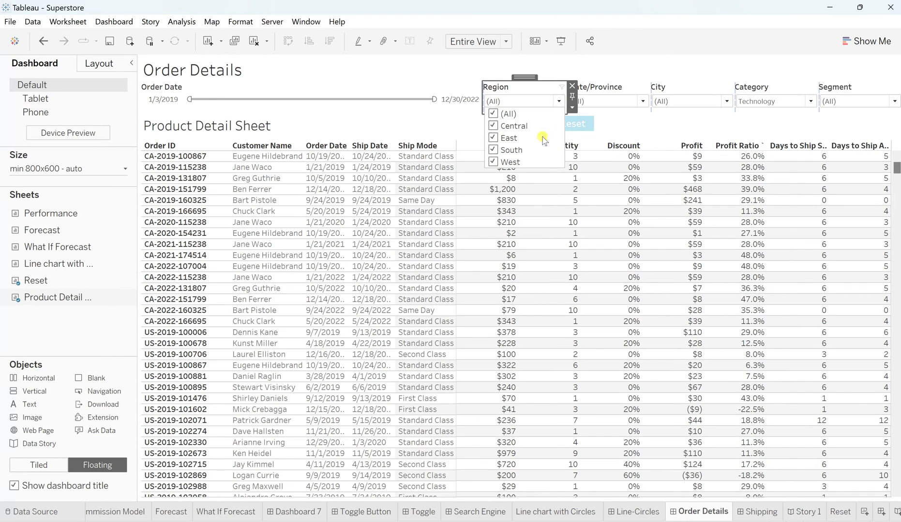
{"action": "left_click", "coordinate": [600, 102]}
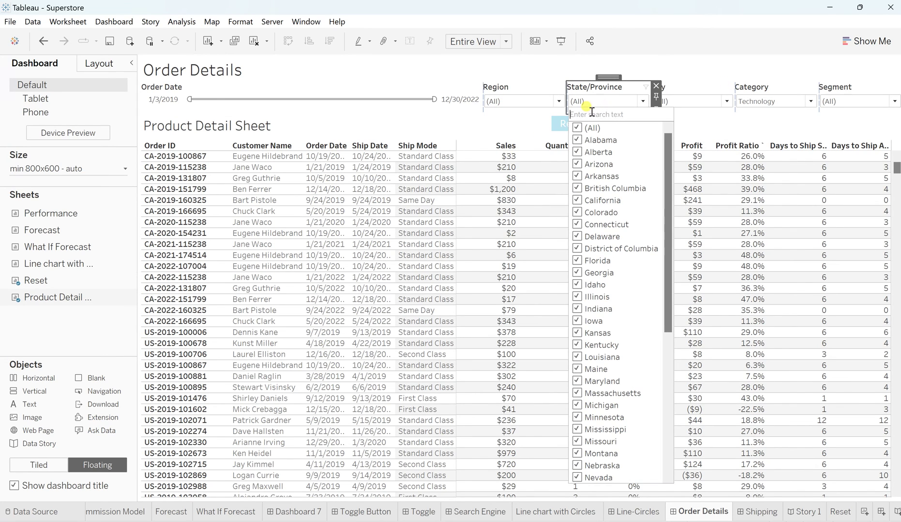
{"action": "left_click", "coordinate": [849, 104]}
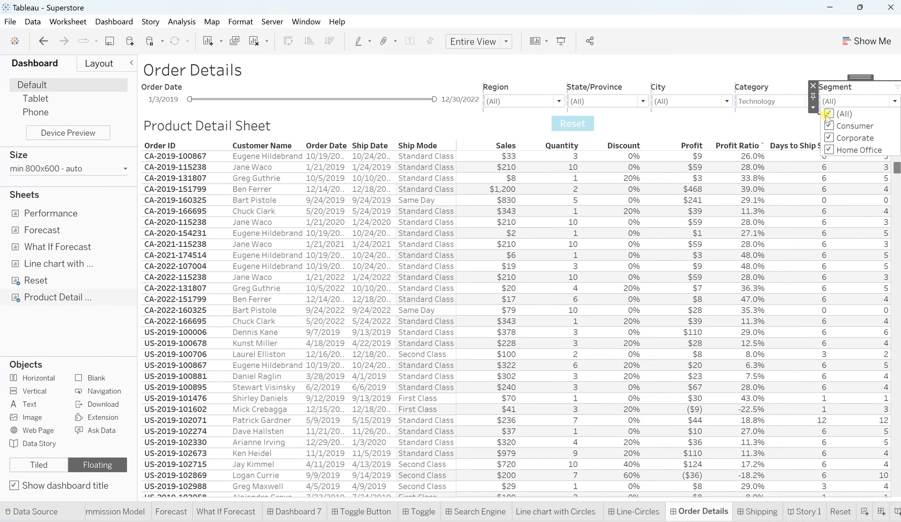
Step: Confirm Category still keeps only Technology, then deselect the filter and the Reset object
{"action": "left_click", "coordinate": [755, 104]}
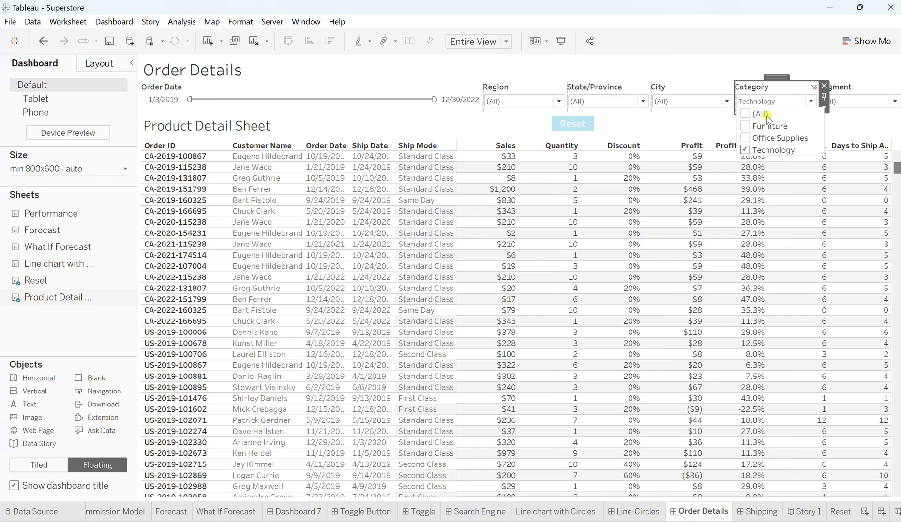
{"action": "left_click", "coordinate": [679, 125]}
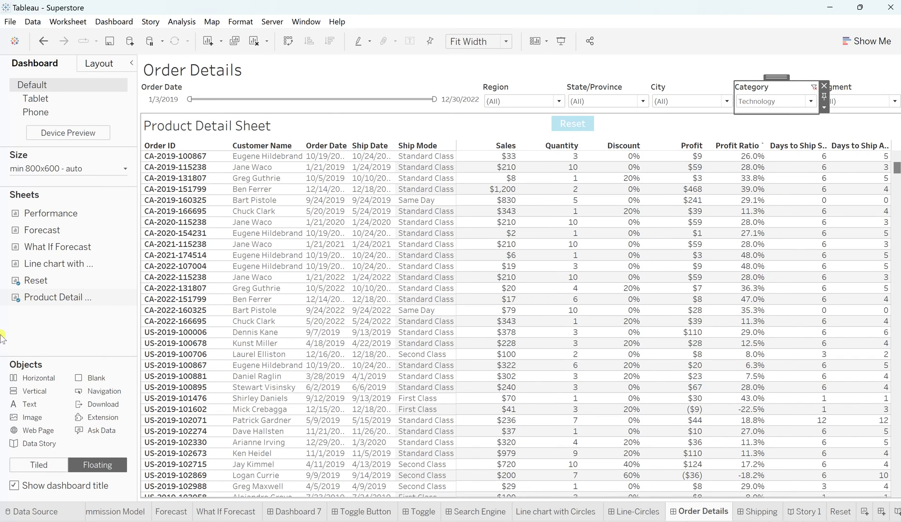
{"action": "left_click", "coordinate": [46, 330]}
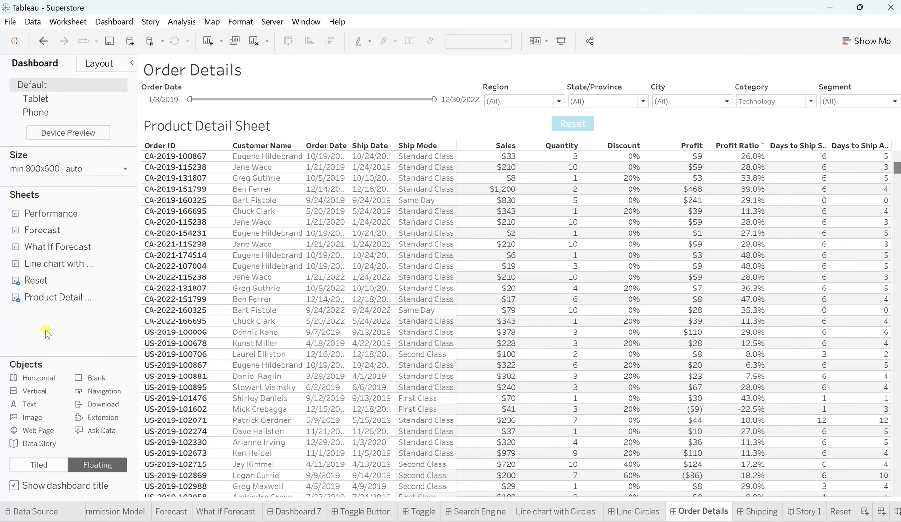
{"action": "left_click", "coordinate": [583, 126]}
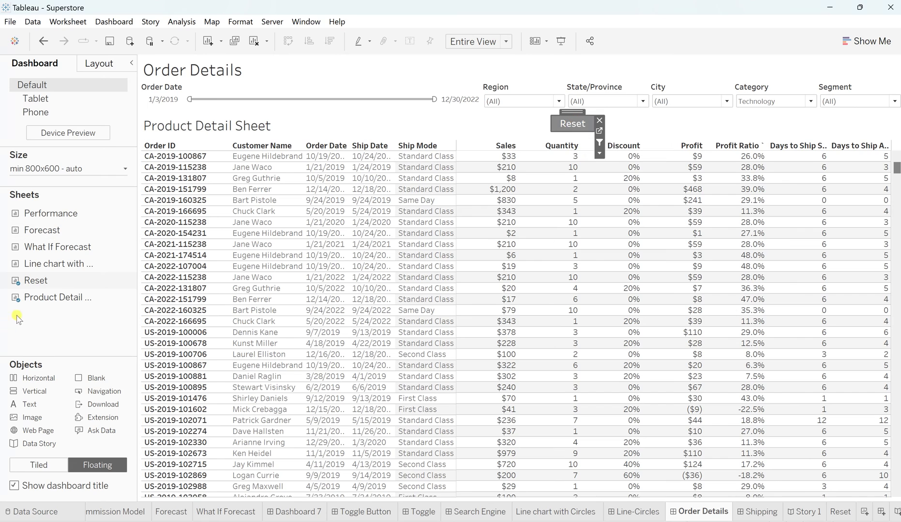
{"action": "left_click", "coordinate": [49, 345]}
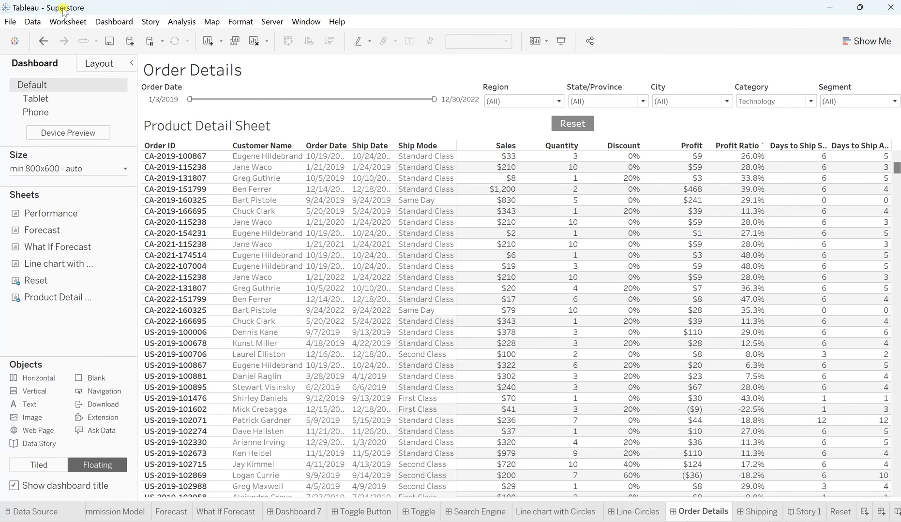
Step: Reopen Reset Filter Button to verify it filters Region, Segment and State/Province, then confirm it
{"action": "left_click", "coordinate": [113, 22]}
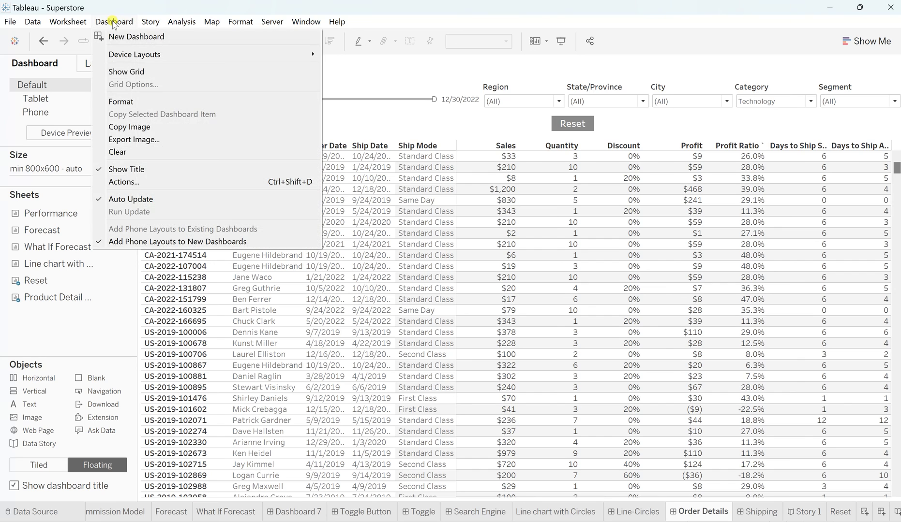
{"action": "left_click", "coordinate": [149, 184]}
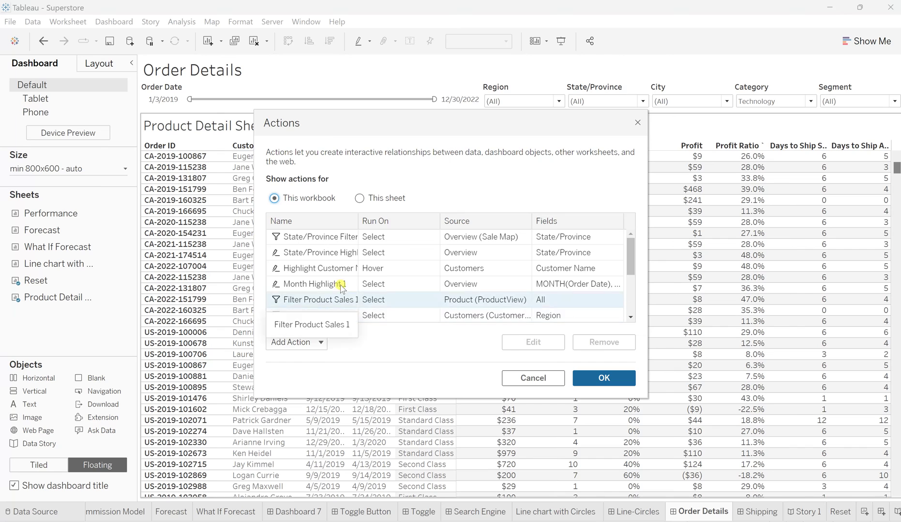
{"action": "scroll", "coordinate": [317, 301], "scroll_direction": "down", "scroll_amount": 3}
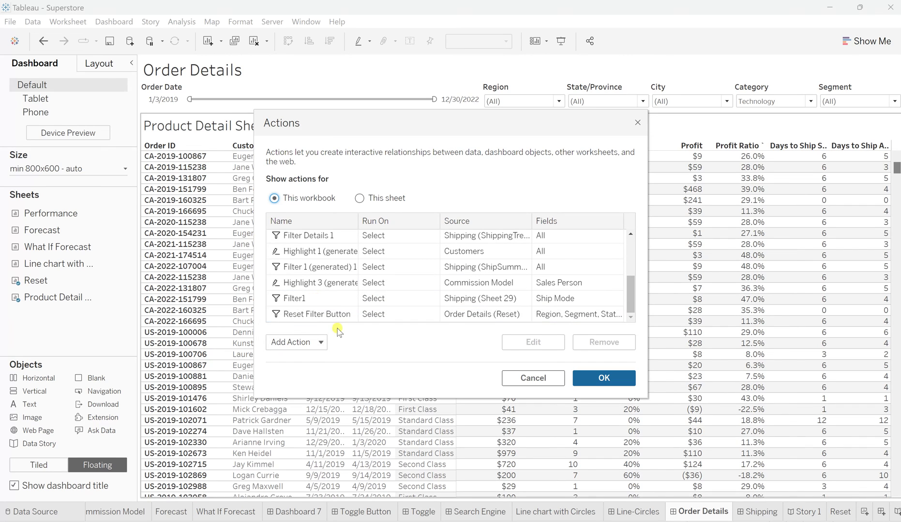
{"action": "left_click", "coordinate": [312, 315]}
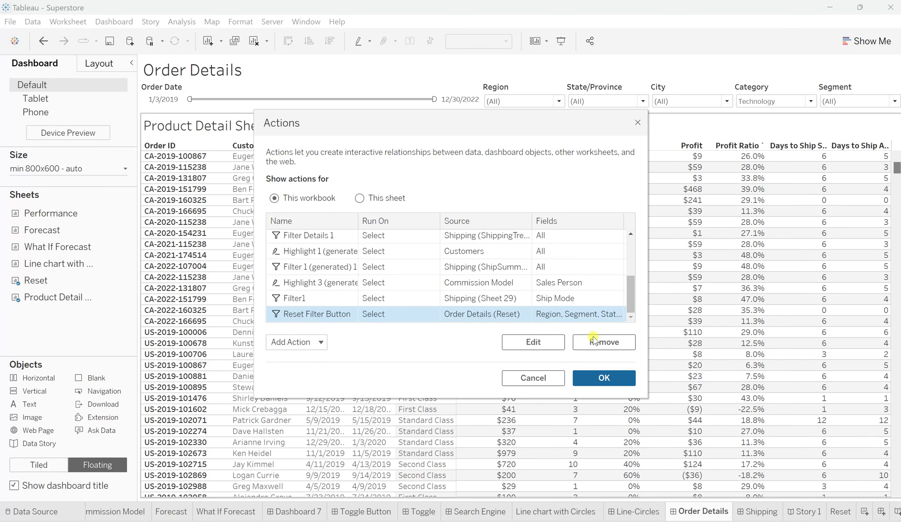
{"action": "left_click", "coordinate": [539, 342]}
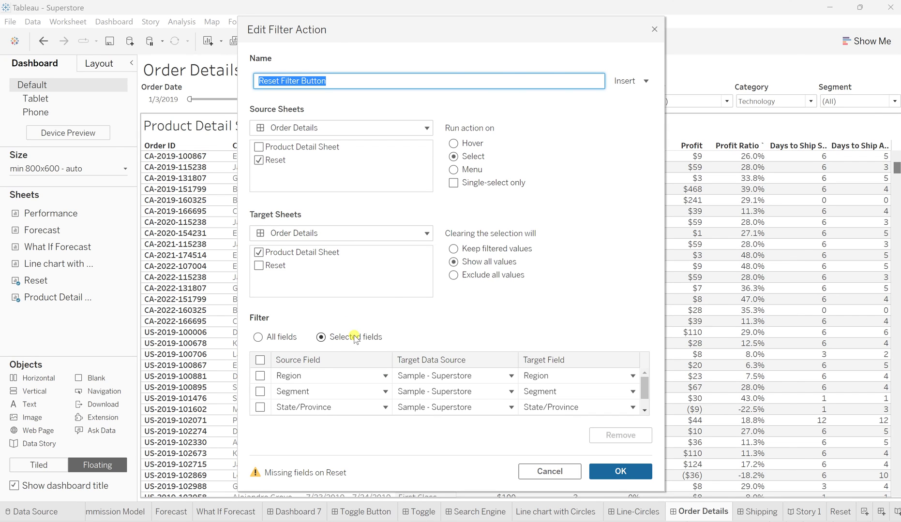
{"action": "left_click", "coordinate": [620, 471]}
Step: Close the Actions dialog to return to the Order Details dashboard
{"action": "left_click", "coordinate": [610, 378]}
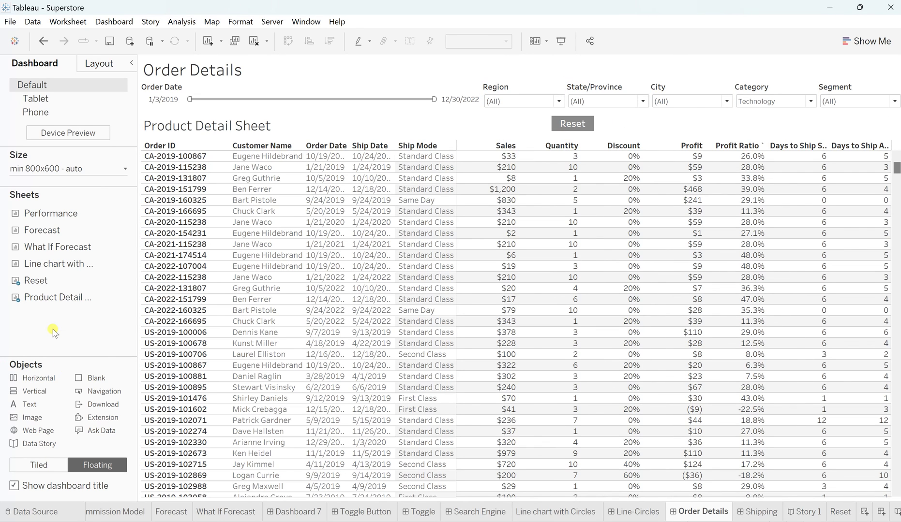